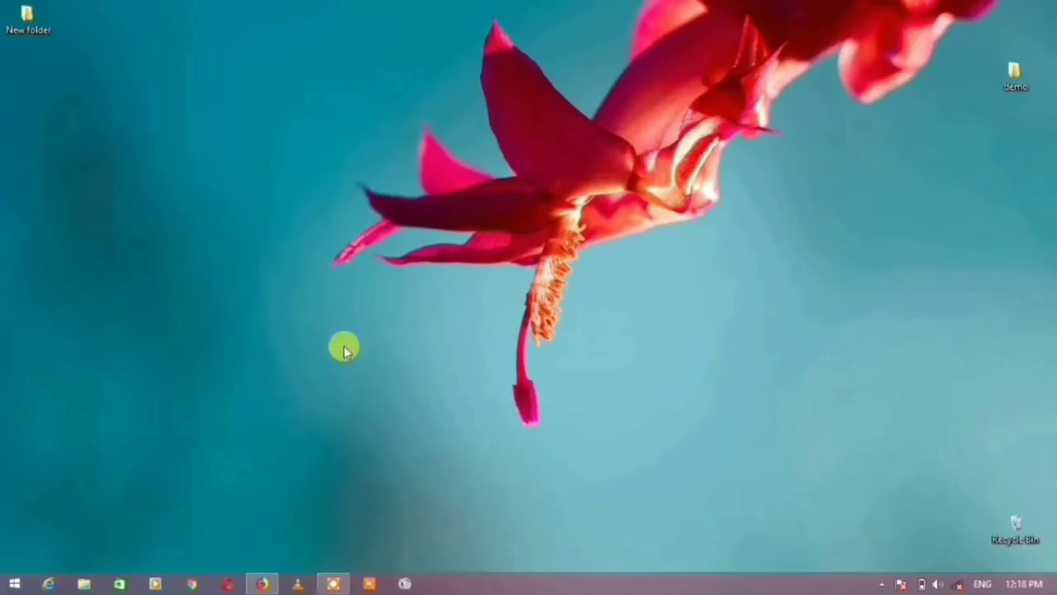
# Launch Firefox and load guexamfor.com, the Gauhati University exam-form portal.
pyautogui.click(263, 584)
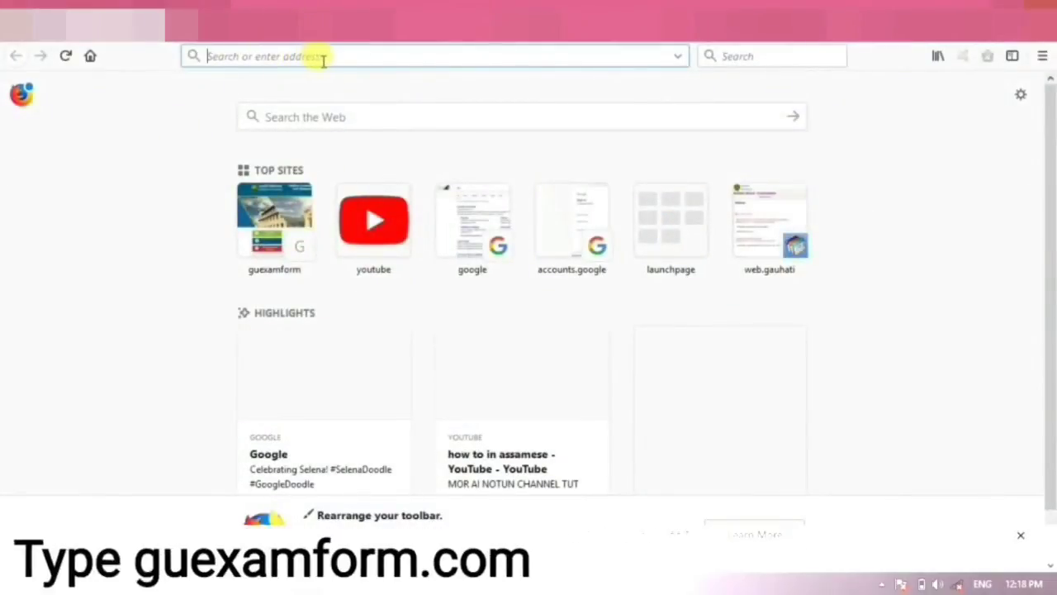
pyautogui.write('guexa')
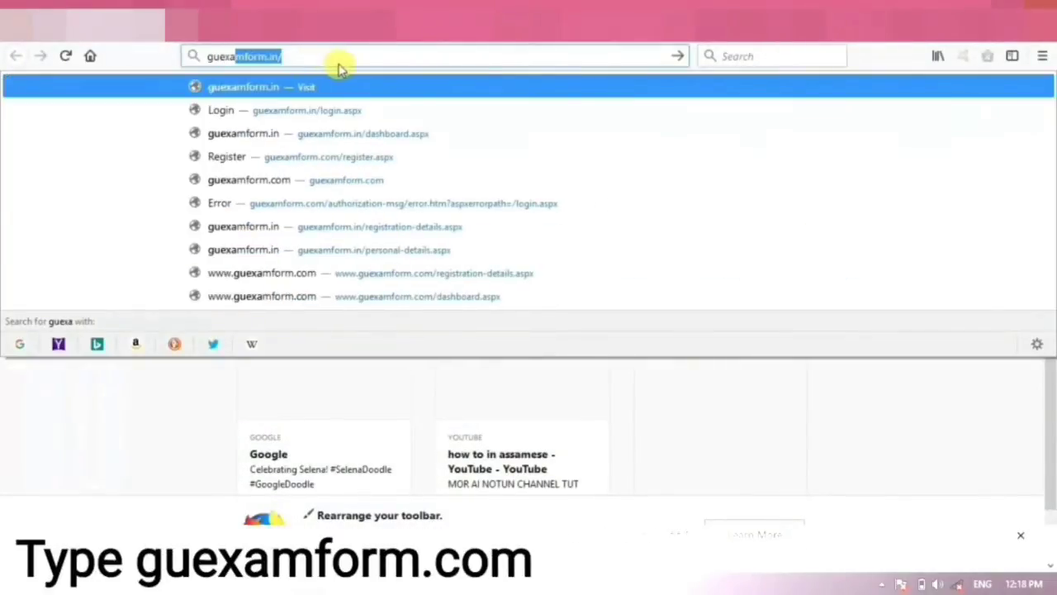
pyautogui.write('mfor.com')
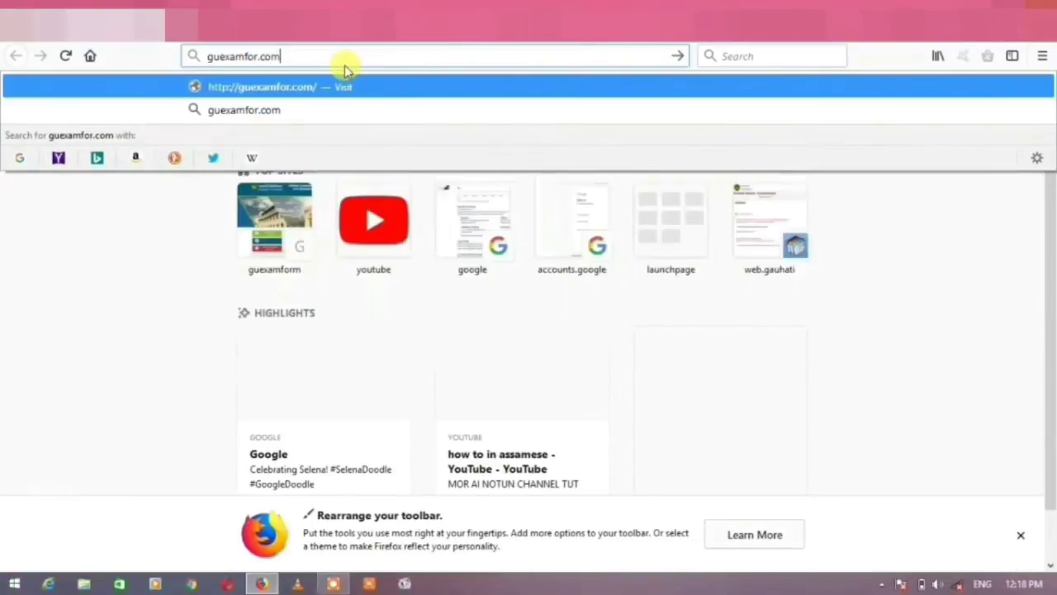
pyautogui.press('Return')
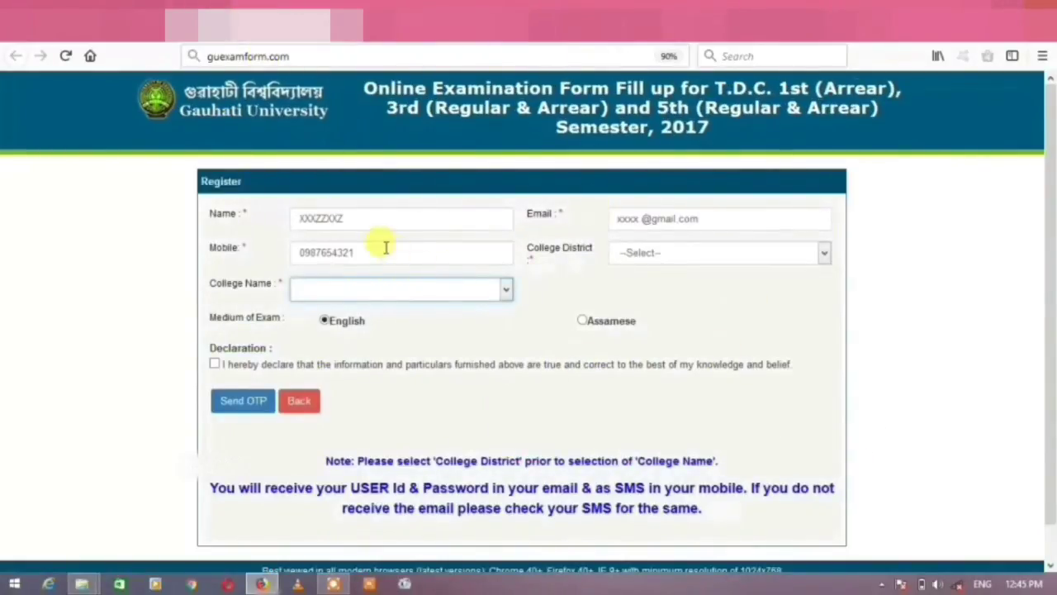
# Replace the placeholder candidate name and enter the e-mail address on the registration form.
pyautogui.click(371, 218)
pyautogui.moveTo(366, 221); pyautogui.dragTo(302, 219)
pyautogui.write('xGFBFDD')
pyautogui.click(713, 214)
pyautogui.write('xzc')
pyautogui.click(374, 257)
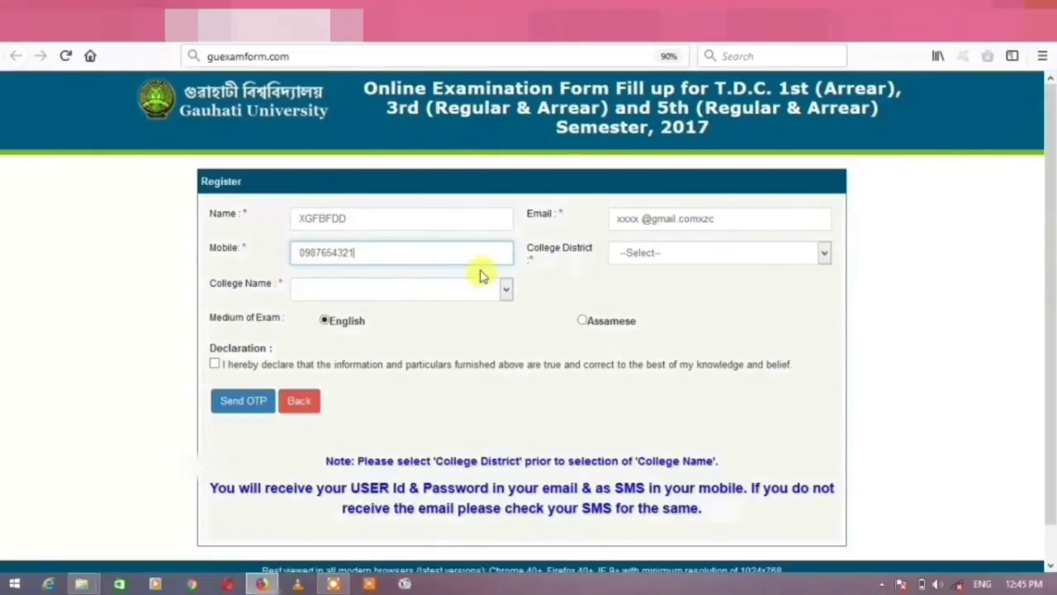
# Check the College District list without choosing, then set the exam medium to Assamese.
pyautogui.click(670, 254)
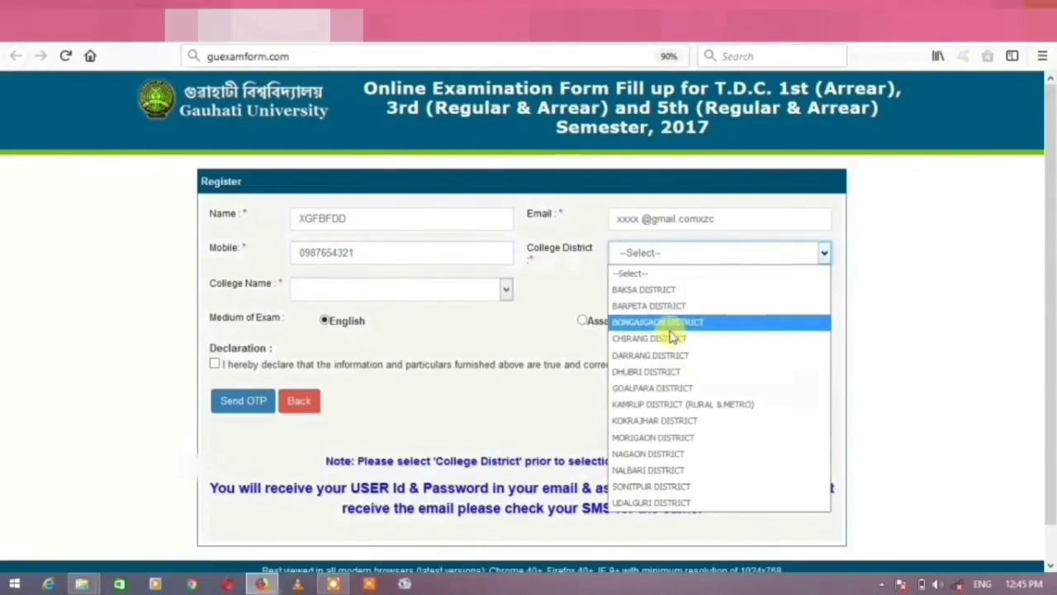
pyautogui.click(667, 256)
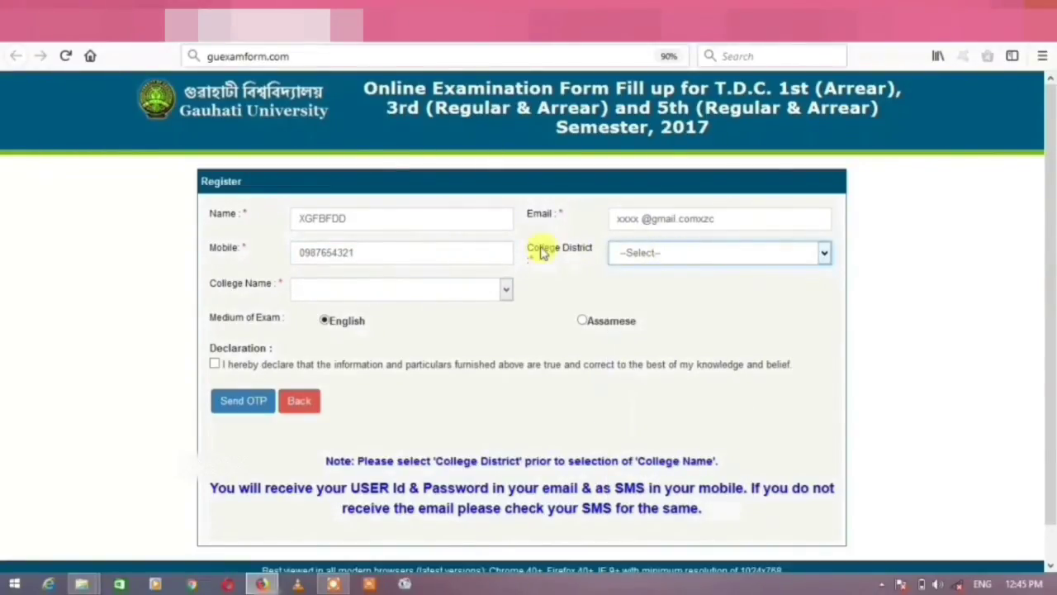
pyautogui.click(663, 256)
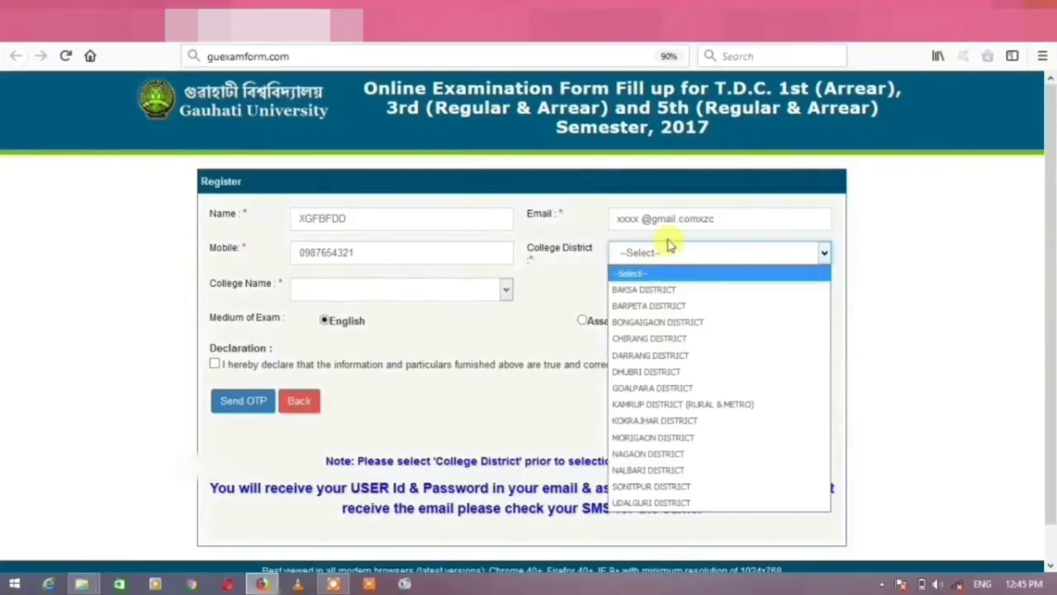
pyautogui.click(667, 250)
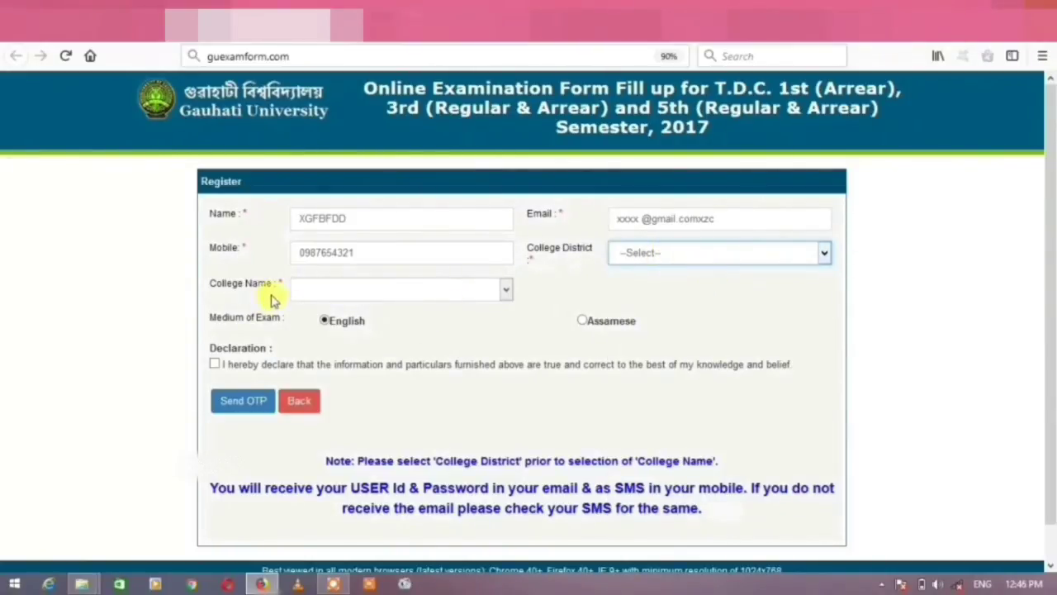
pyautogui.click(440, 291)
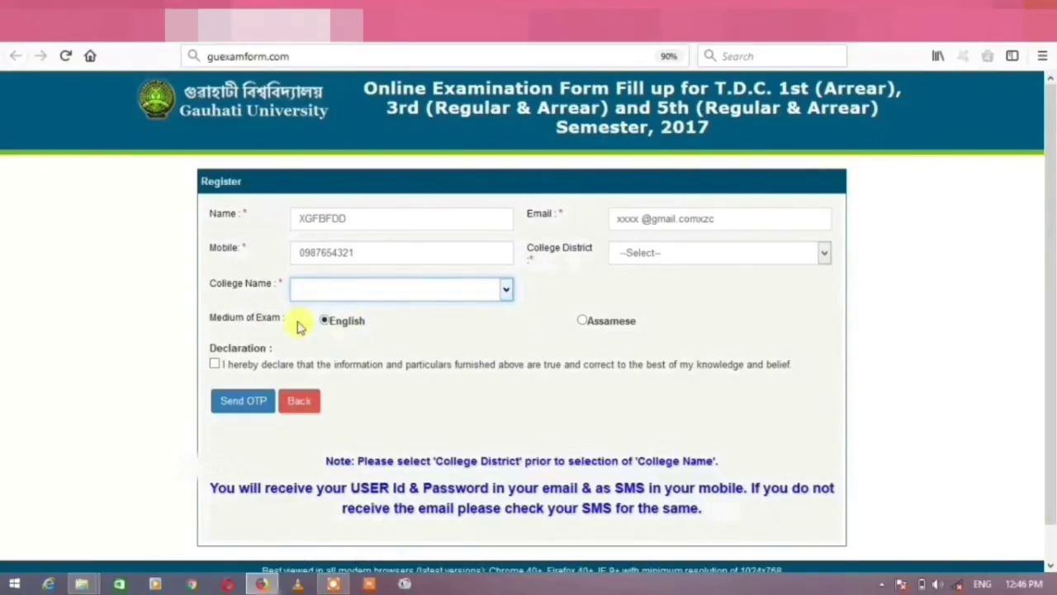
pyautogui.click(582, 321)
pyautogui.click(326, 324)
pyautogui.click(588, 322)
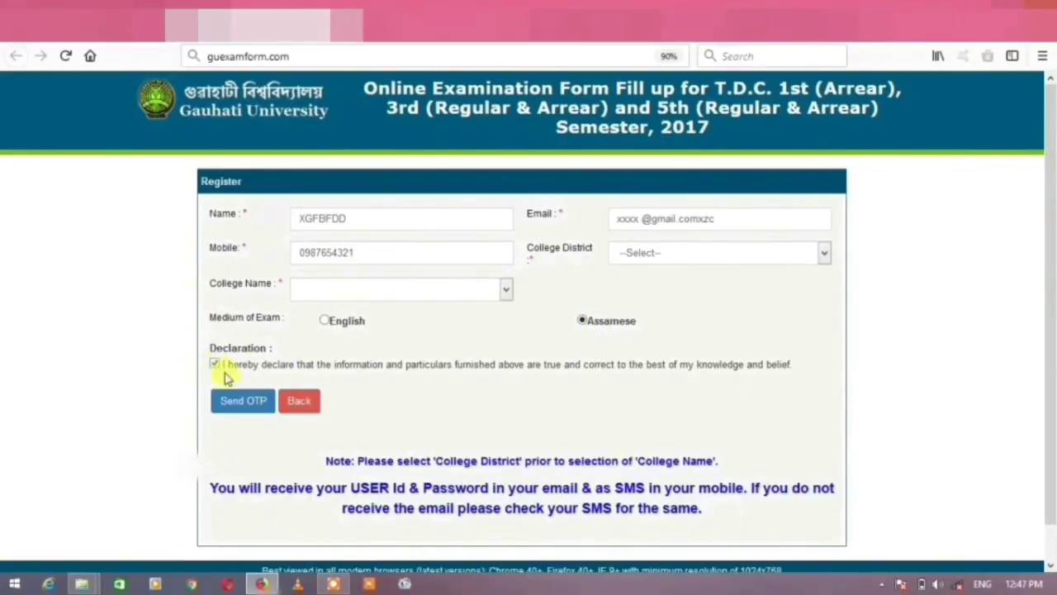
# Request the one-time verification code, then select digits of the mobile number.
pyautogui.click(241, 402)
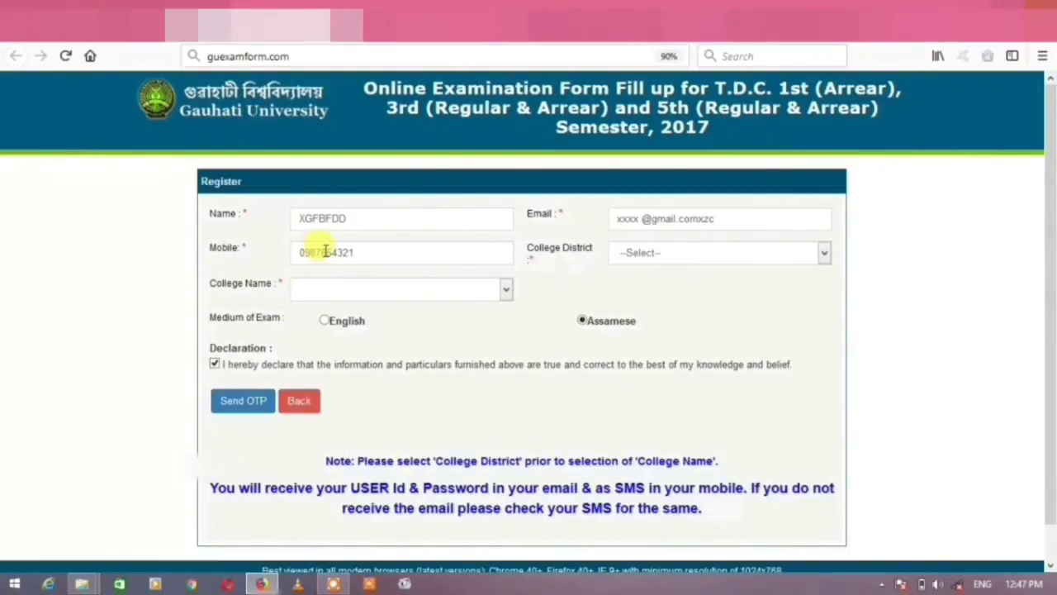
pyautogui.click(397, 253)
pyautogui.moveTo(397, 252); pyautogui.dragTo(265, 266)
pyautogui.click(371, 258)
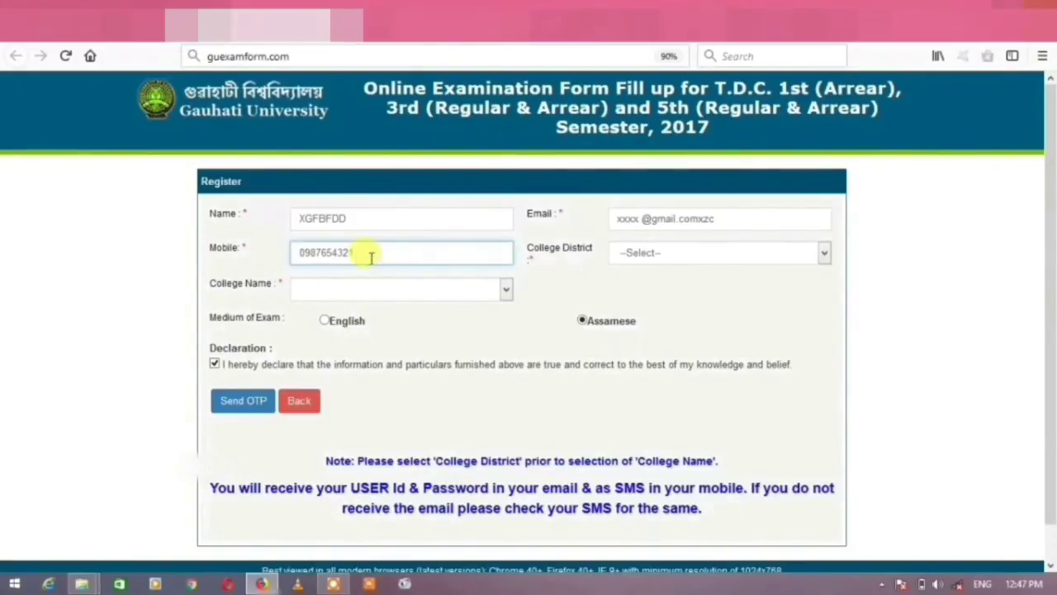
pyautogui.hotkey('shift', 'Left')
pyautogui.hotkey('shift', 'Left')
pyautogui.hotkey('shift', 'Left')
pyautogui.hotkey('shift', 'Left')
pyautogui.hotkey('shift', 'Left')
pyautogui.hotkey('shift', 'Left')
pyautogui.hotkey('shift', 'Left')
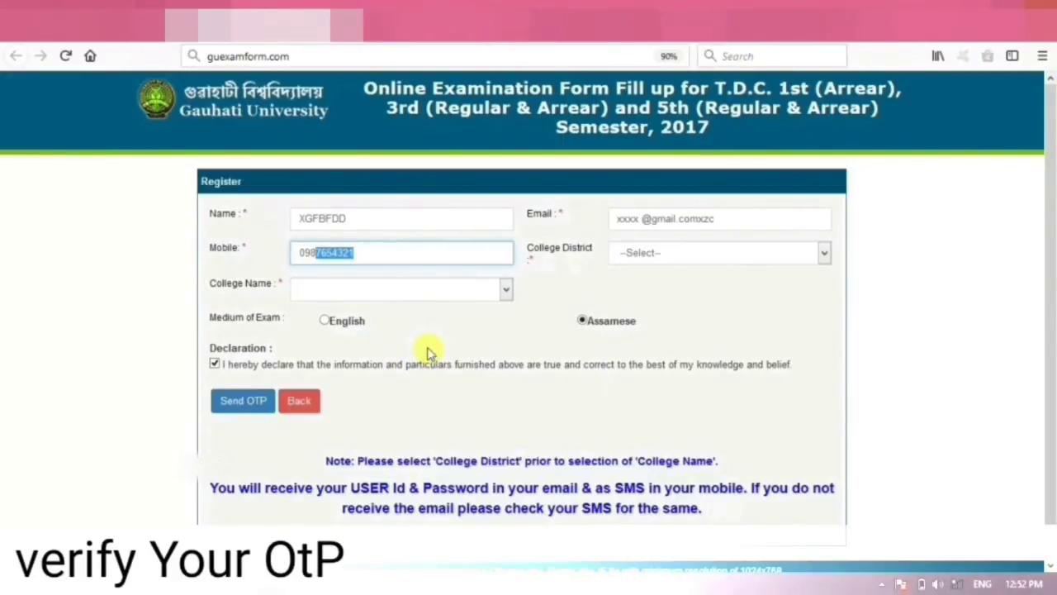
# Move focus out of the mobile number field on the registration form.
pyautogui.click(428, 351)
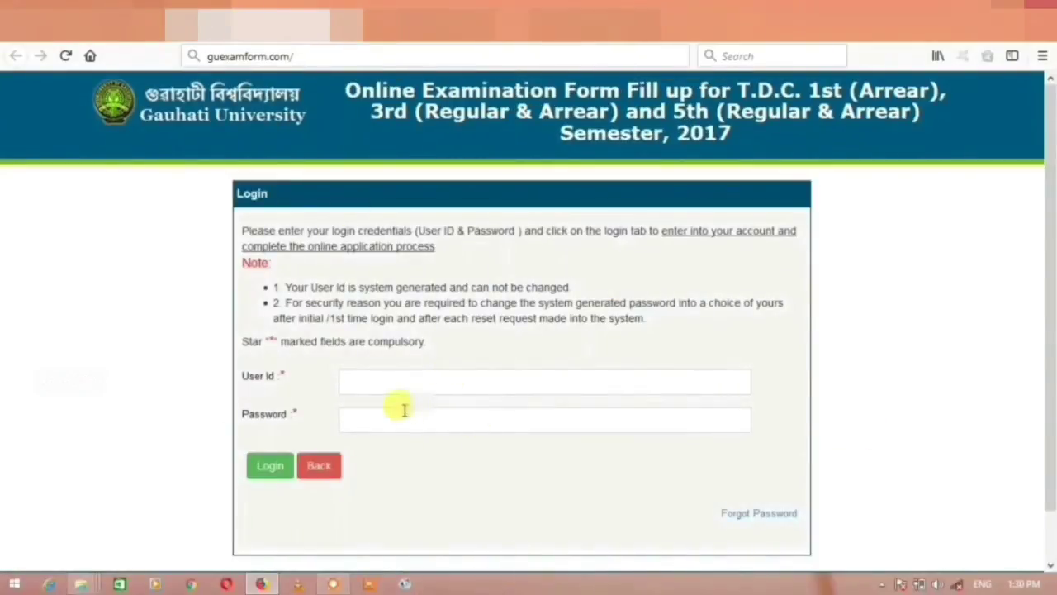
# Log in as a registered user with the user ID and password.
pyautogui.click(386, 381)
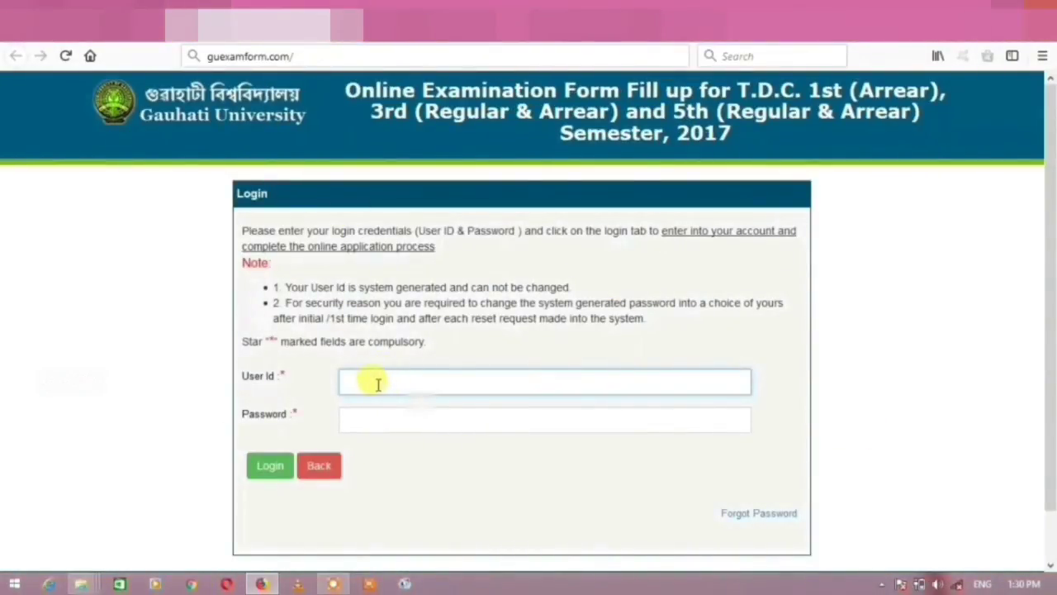
pyautogui.click(406, 424)
pyautogui.write('*')
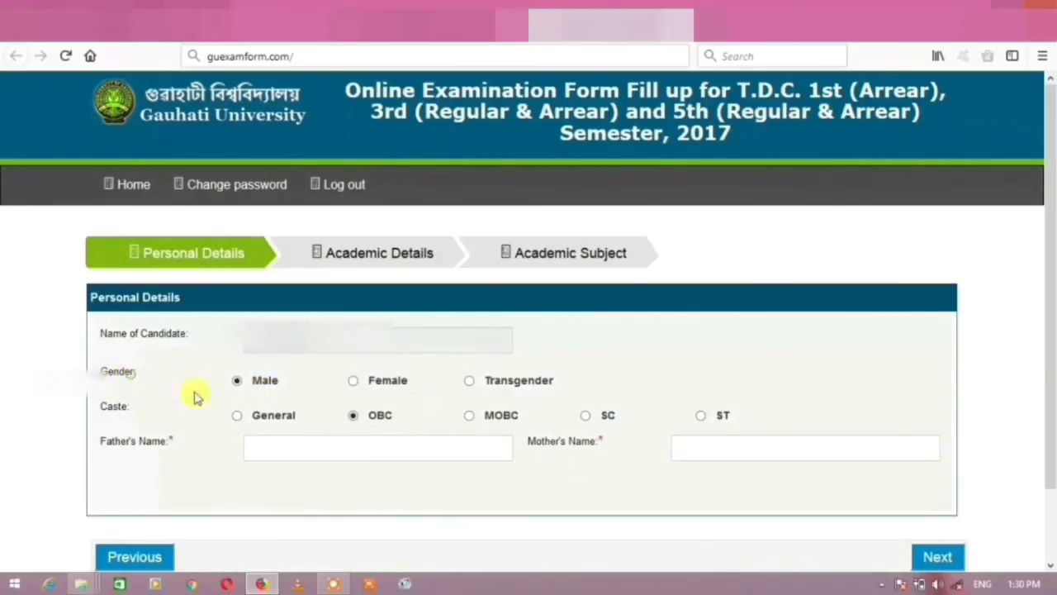
# Keep gender as Male, enter the father's and mother's names, and continue to Academic Details.
pyautogui.click(354, 381)
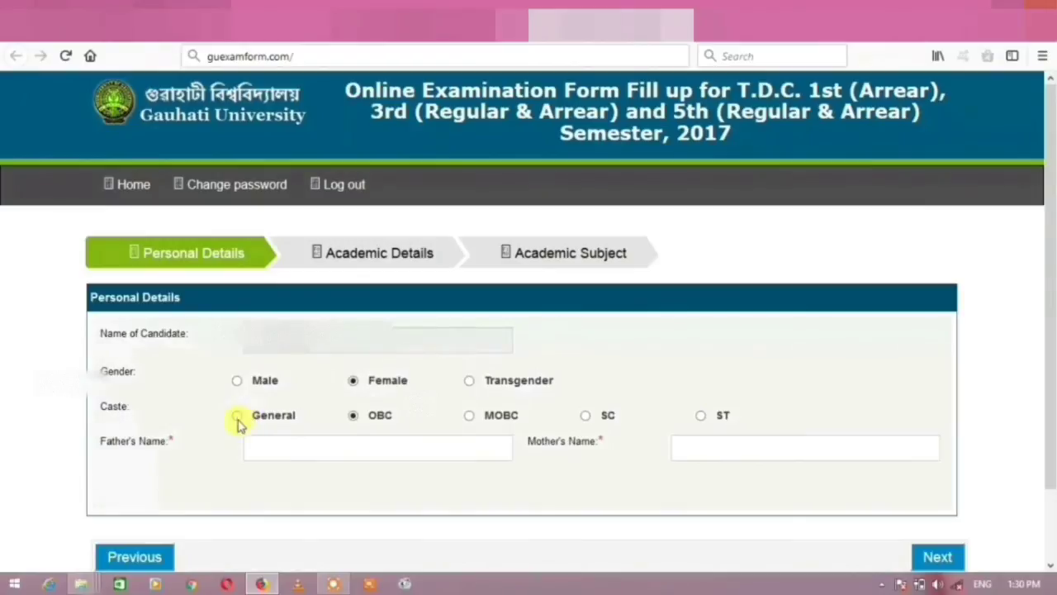
pyautogui.click(260, 386)
pyautogui.click(302, 451)
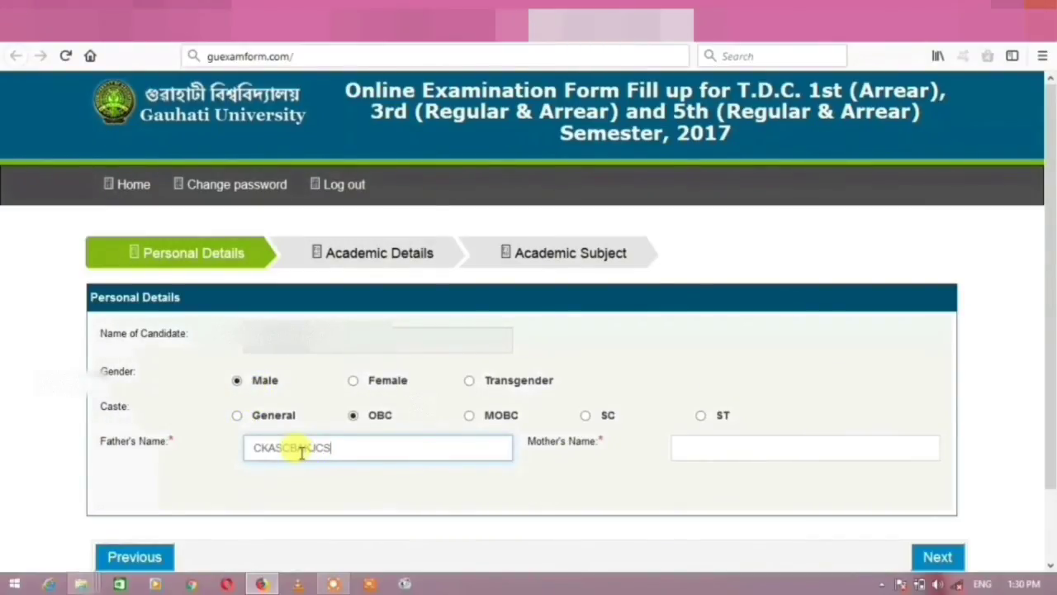
pyautogui.click(755, 446)
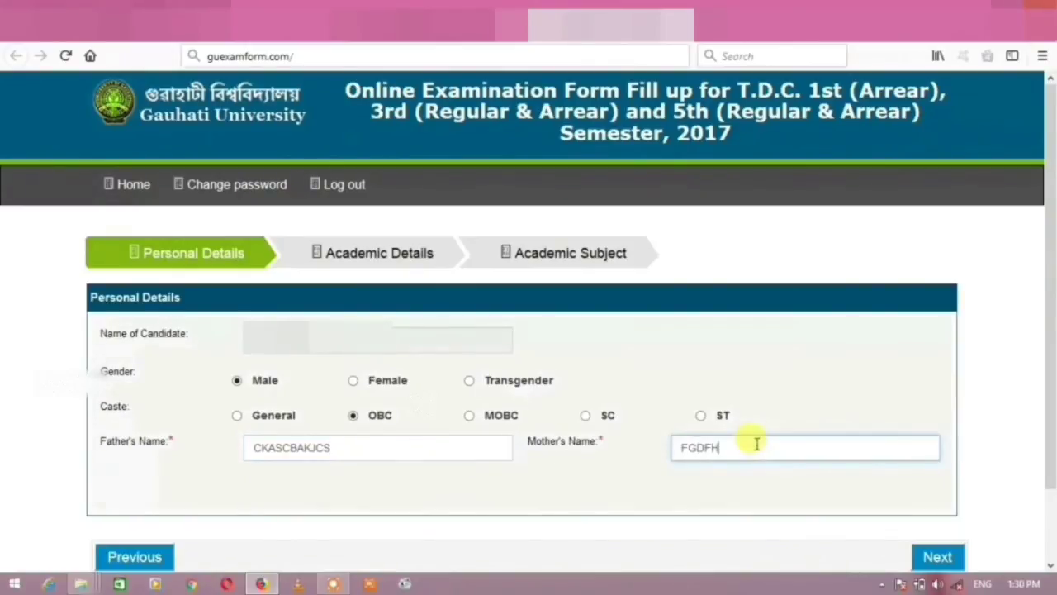
pyautogui.click(937, 557)
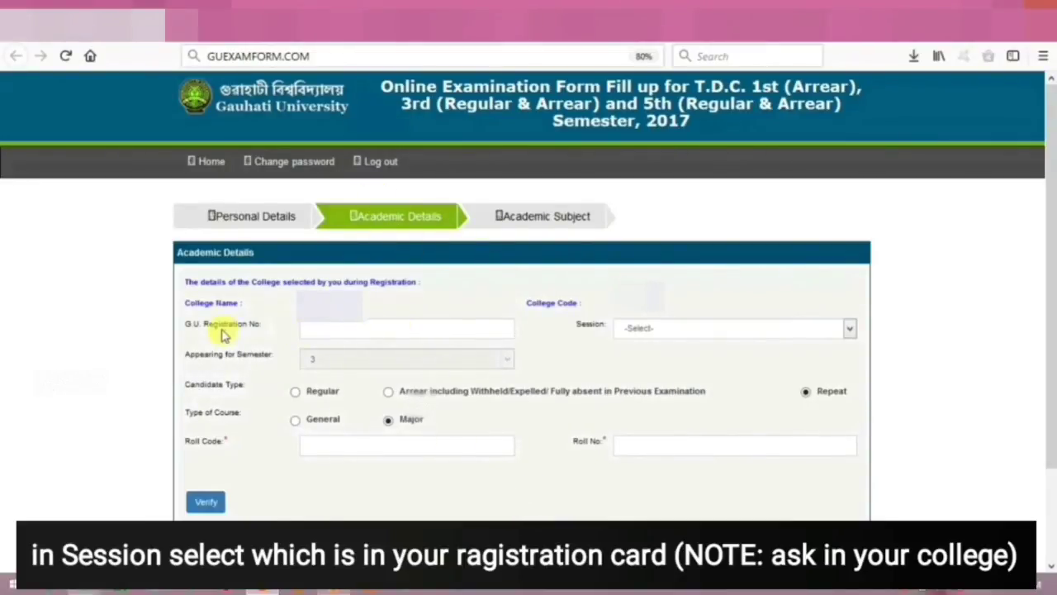
# Enter the G.U. registration number, check the candidate type options, and keep course type Major.
pyautogui.click(347, 331)
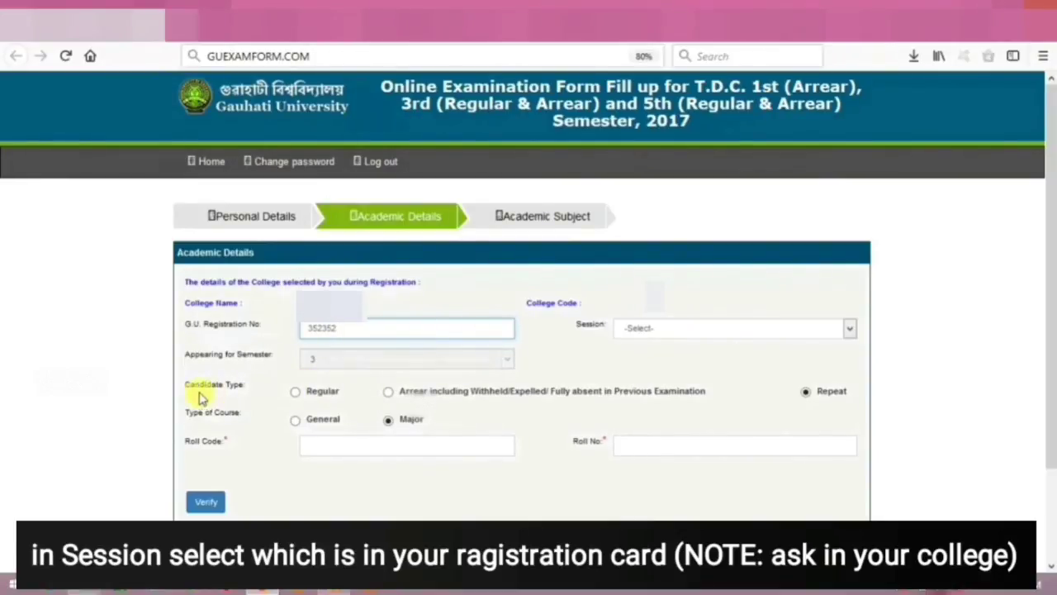
pyautogui.click(295, 392)
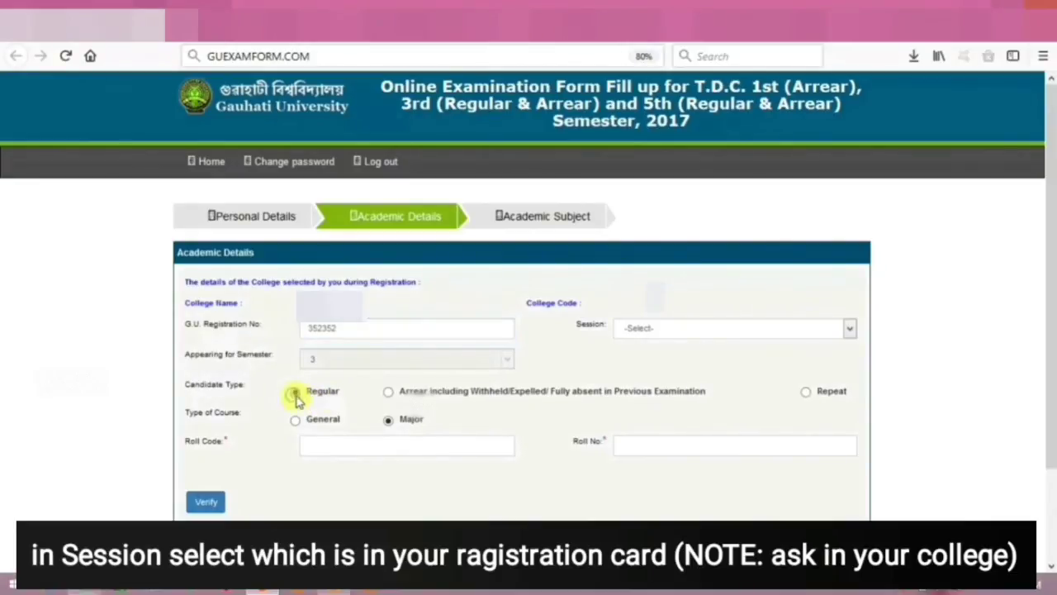
pyautogui.click(388, 393)
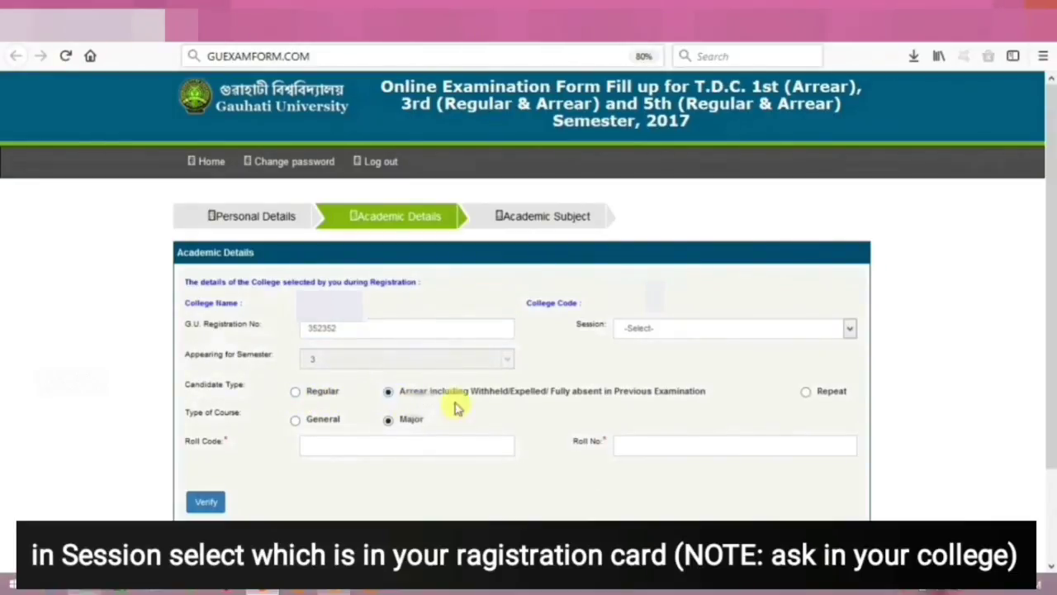
pyautogui.click(805, 393)
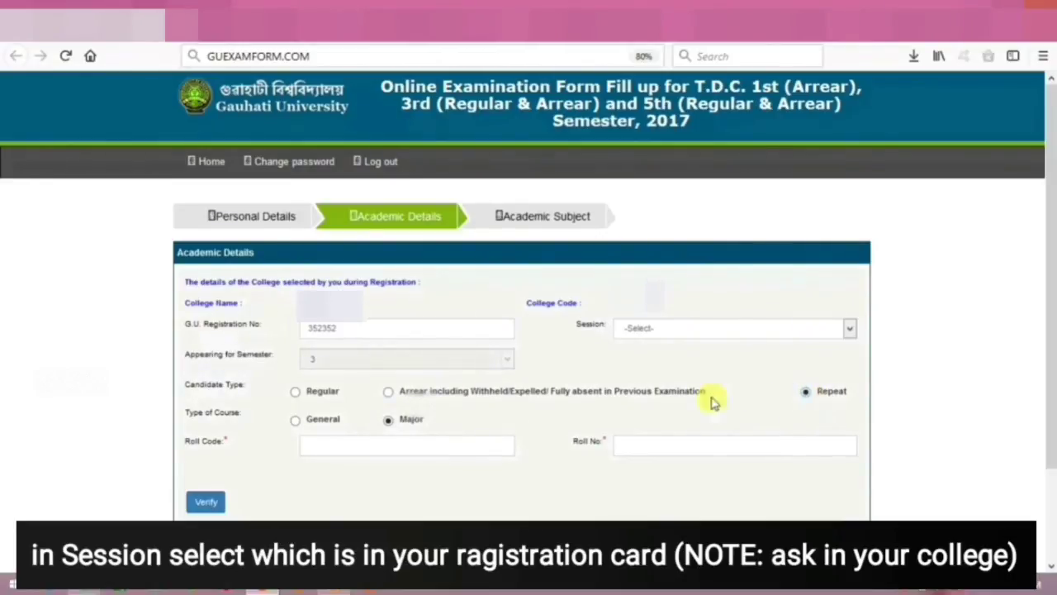
pyautogui.click(295, 421)
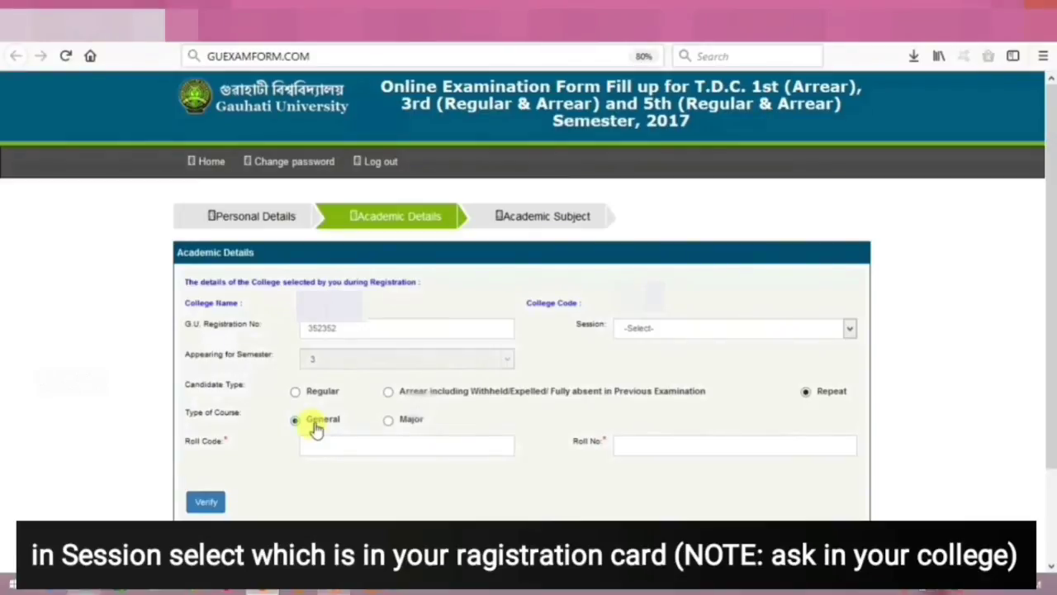
pyautogui.click(390, 421)
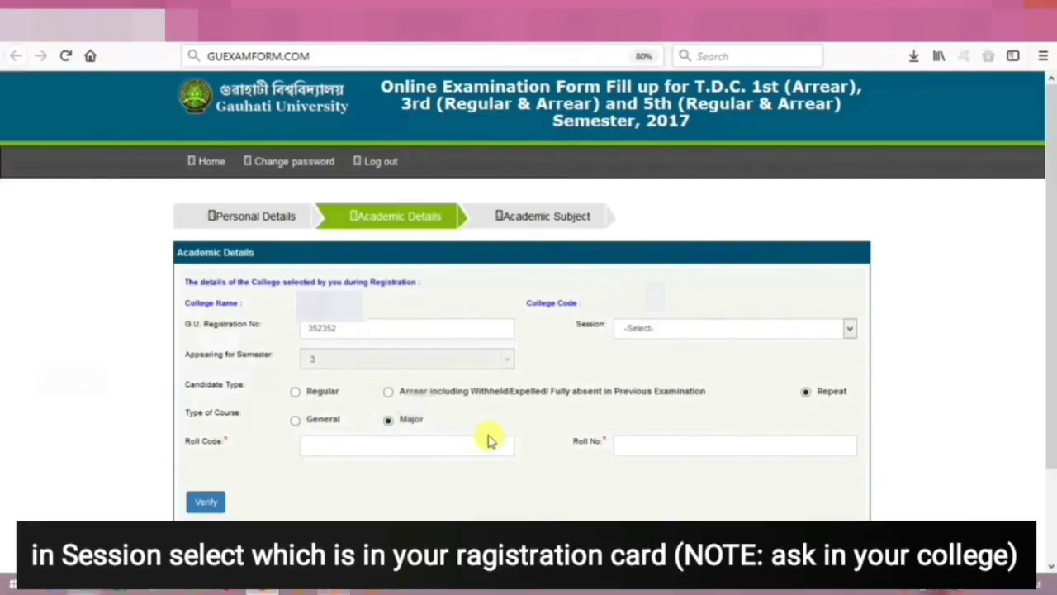
# Fill in the roll code and roll number and confirm the academic details.
pyautogui.click(350, 447)
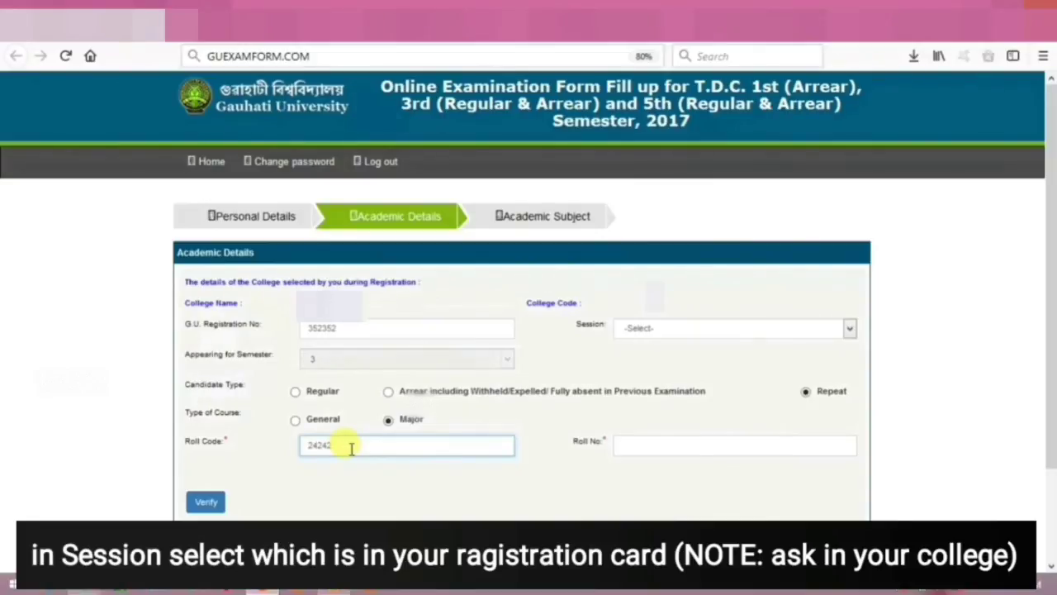
pyautogui.click(670, 443)
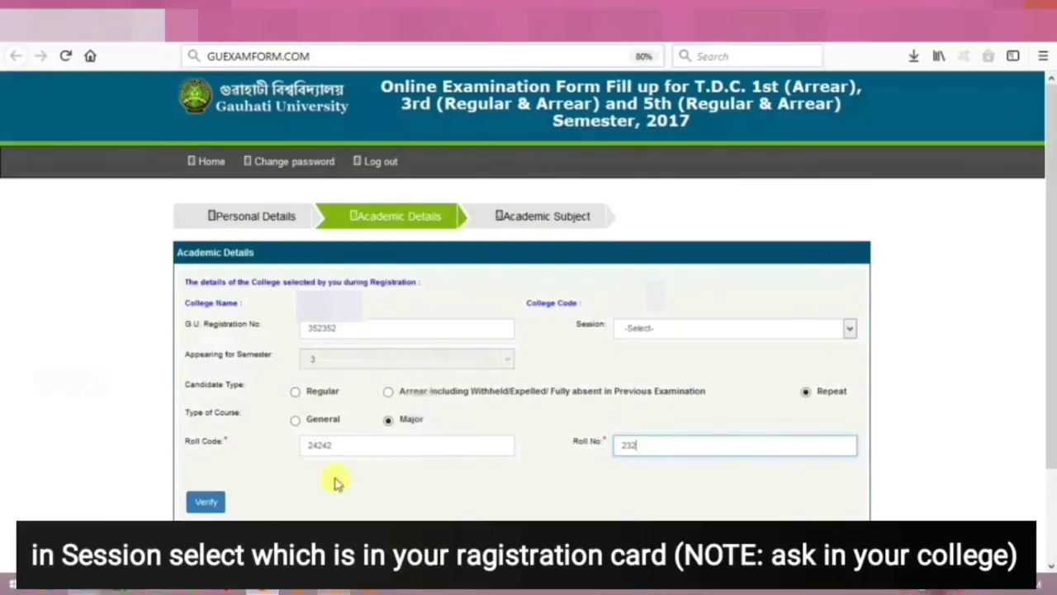
pyautogui.click(217, 502)
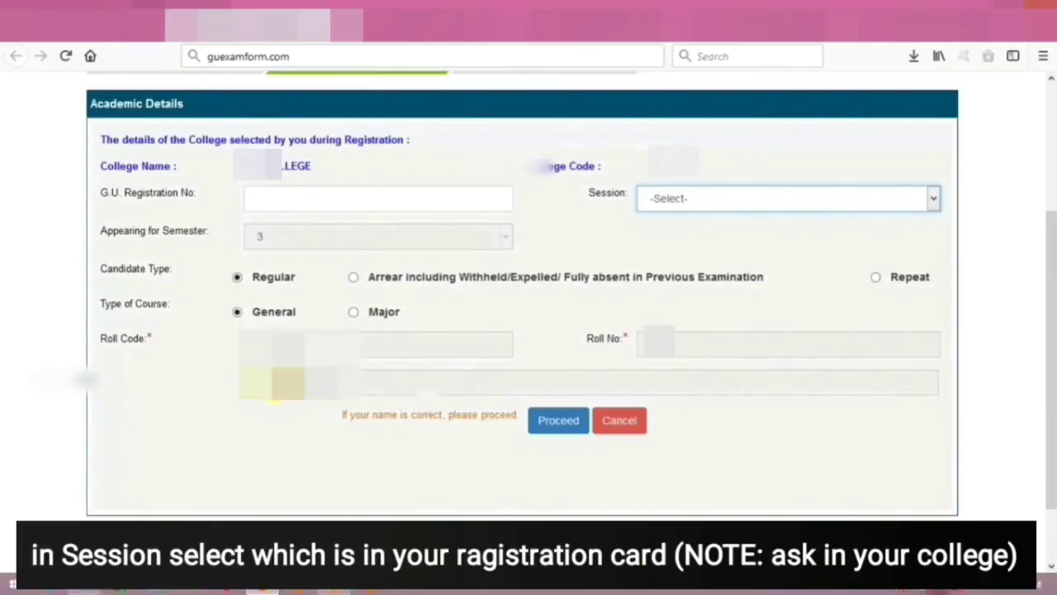
pyautogui.click(558, 422)
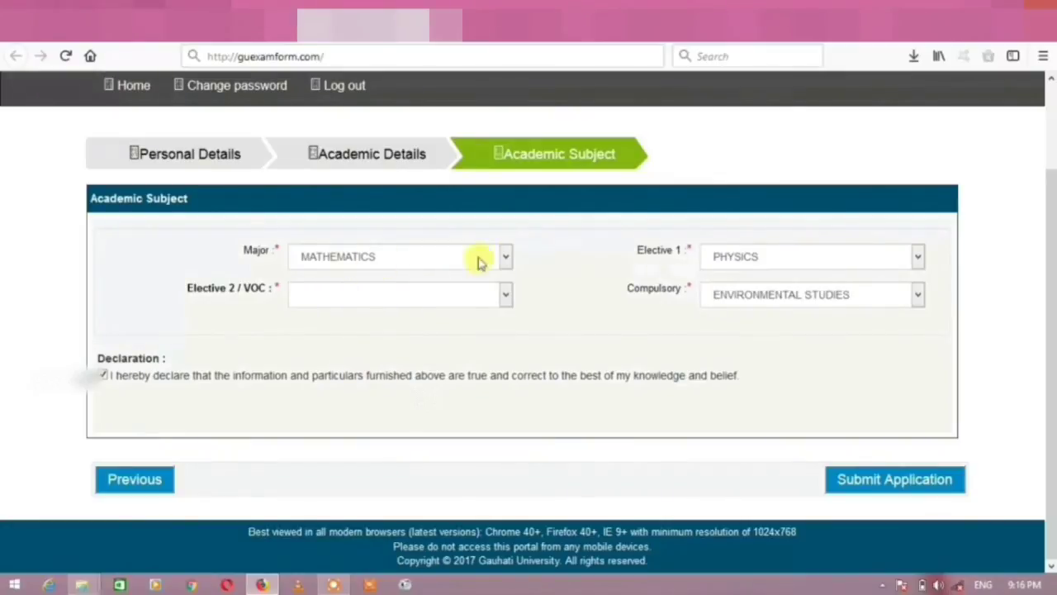
# Keep Mathematics as major and Physics as Elective 1, then submit the regular semester application.
pyautogui.click(399, 256)
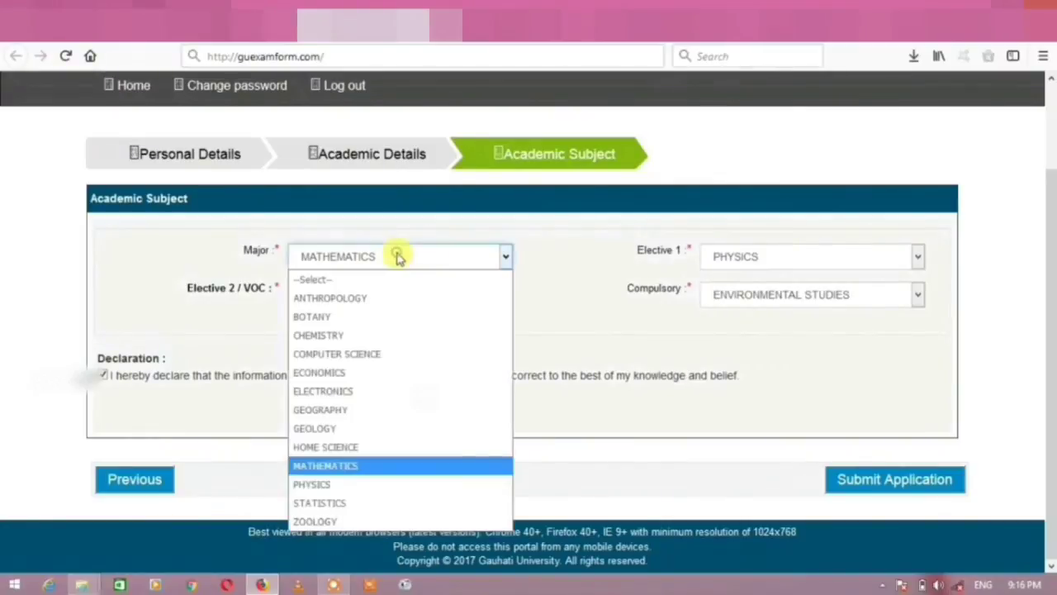
pyautogui.click(333, 465)
pyautogui.click(783, 257)
pyautogui.click(792, 257)
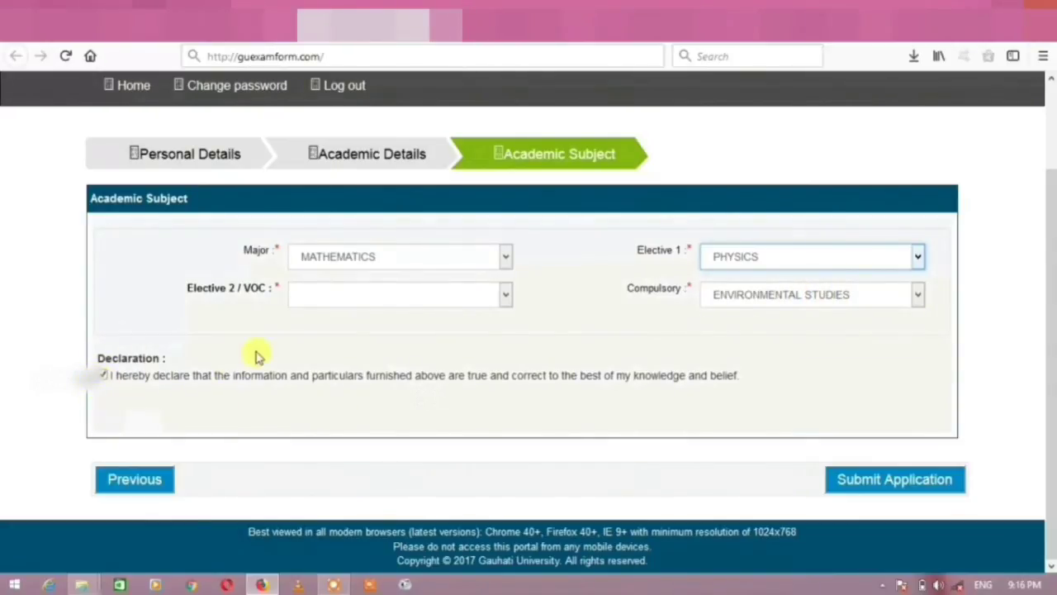
pyautogui.click(915, 481)
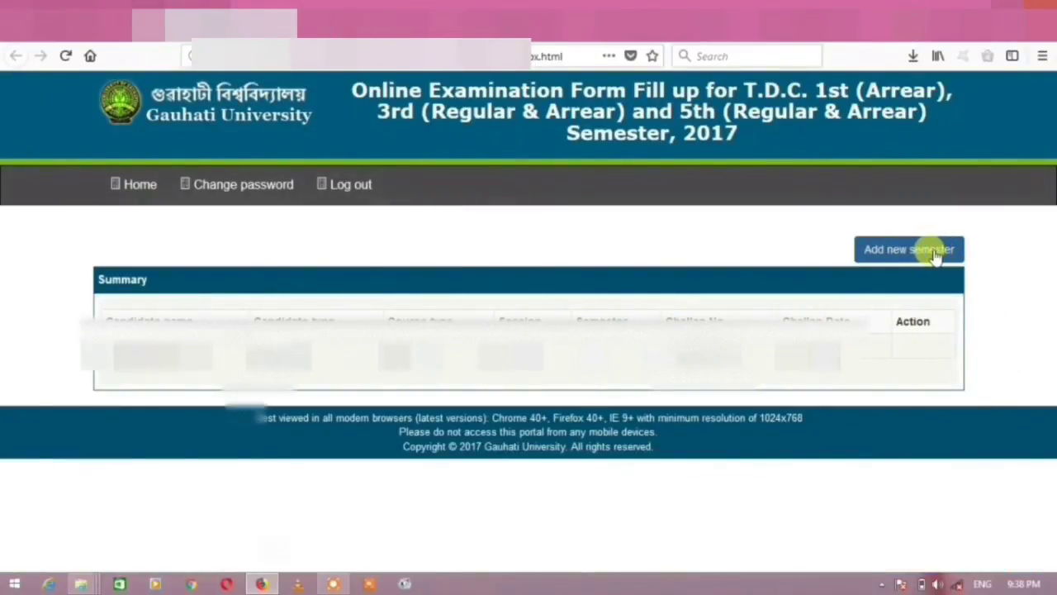
# Add a new semester application and set its candidate type to Arrear.
pyautogui.click(933, 252)
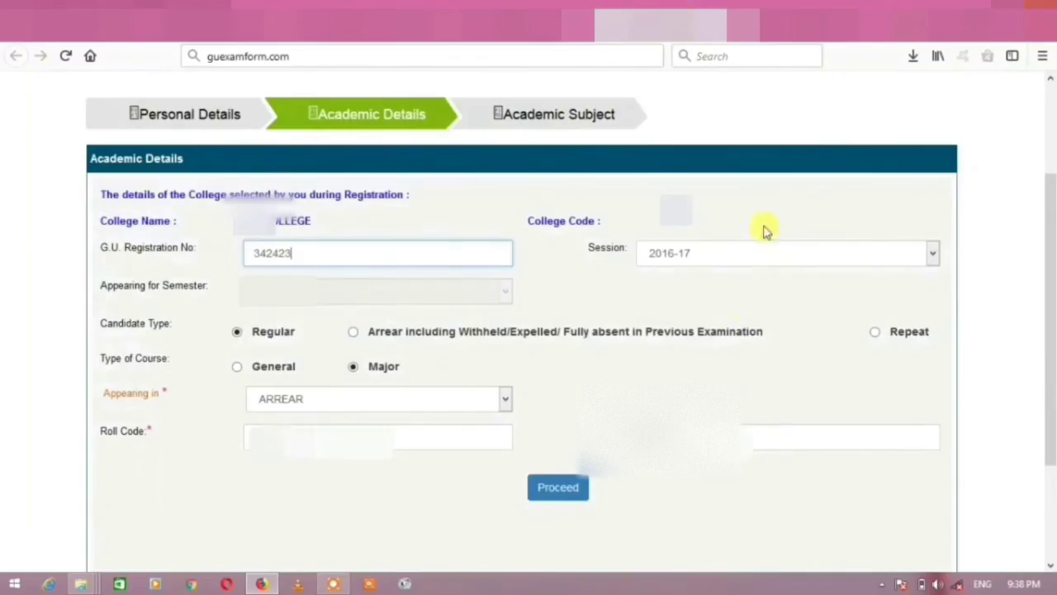
pyautogui.click(354, 331)
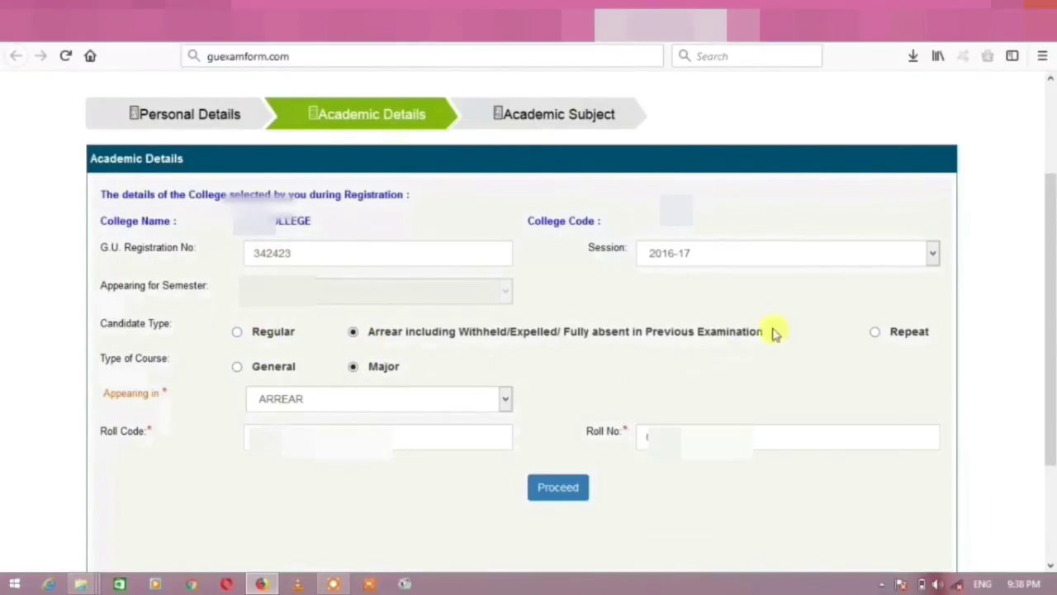
# Set candidate type Arrear, course type Major, and appearing in to DROP OUT.
pyautogui.click(874, 331)
pyautogui.click(353, 332)
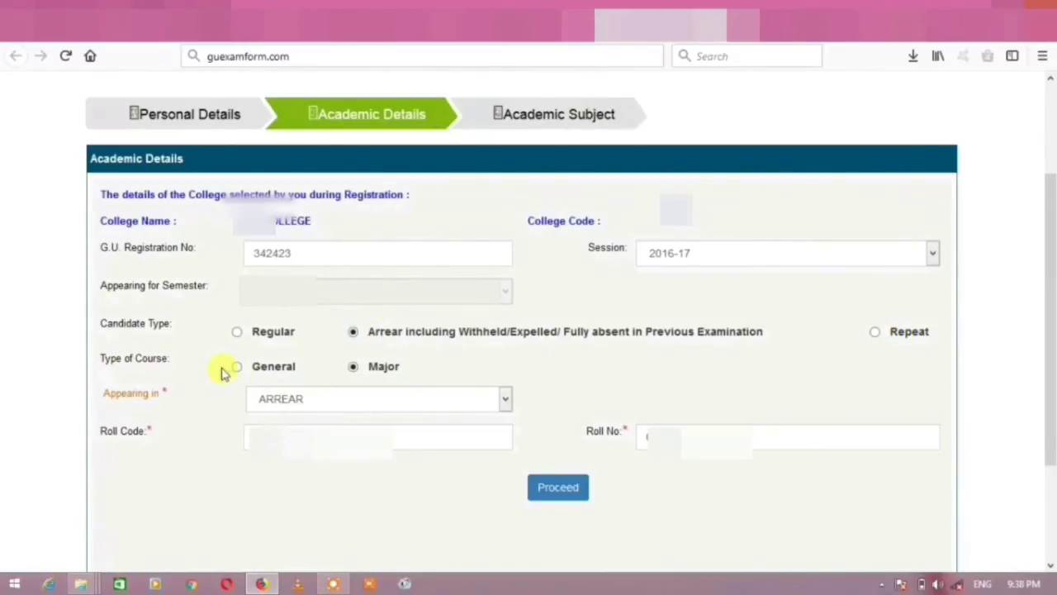
pyautogui.click(356, 367)
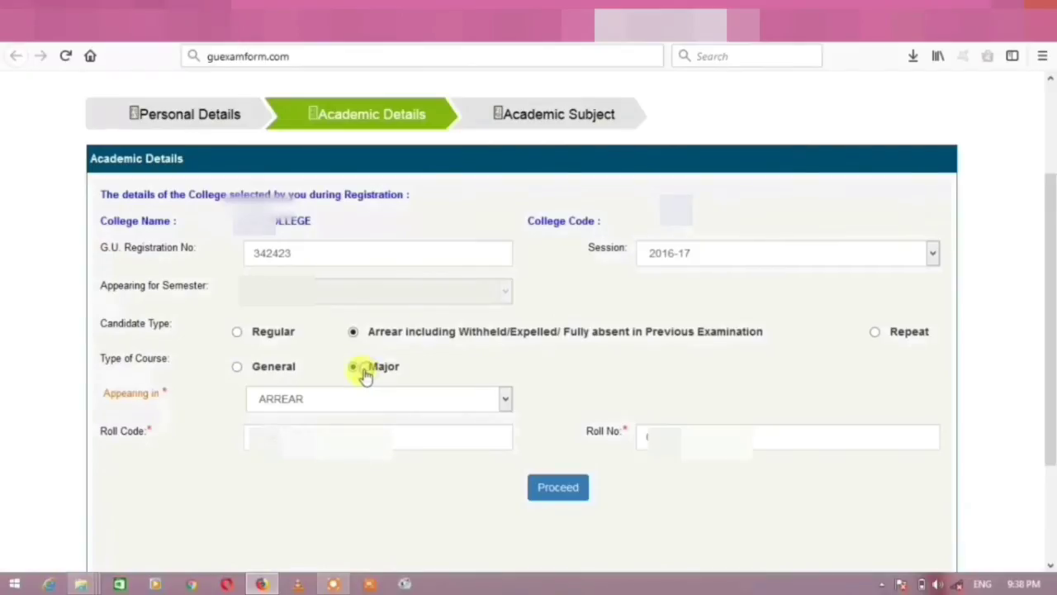
pyautogui.click(464, 397)
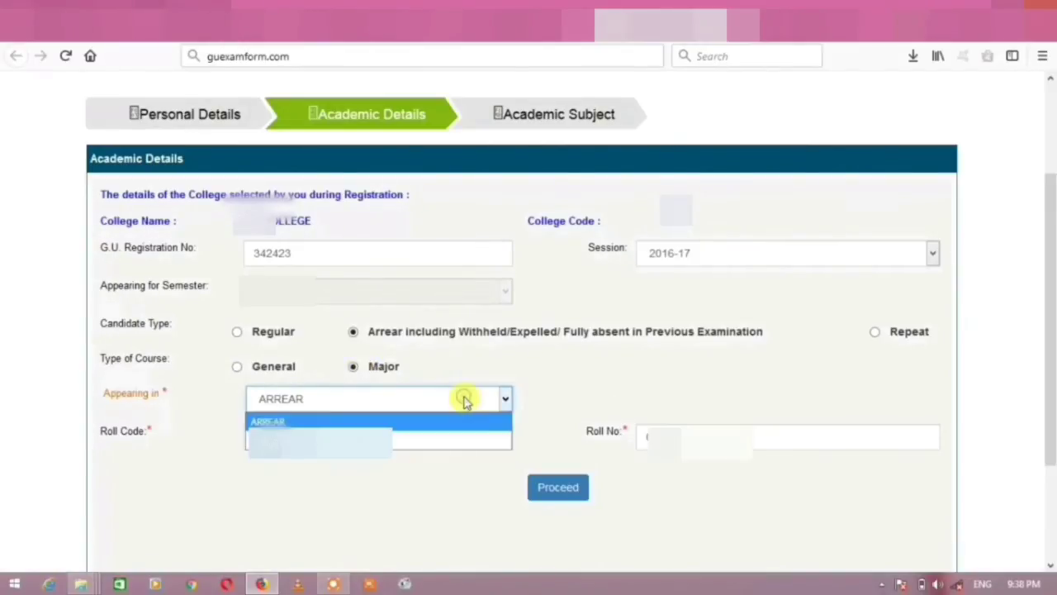
pyautogui.click(345, 421)
pyautogui.click(432, 398)
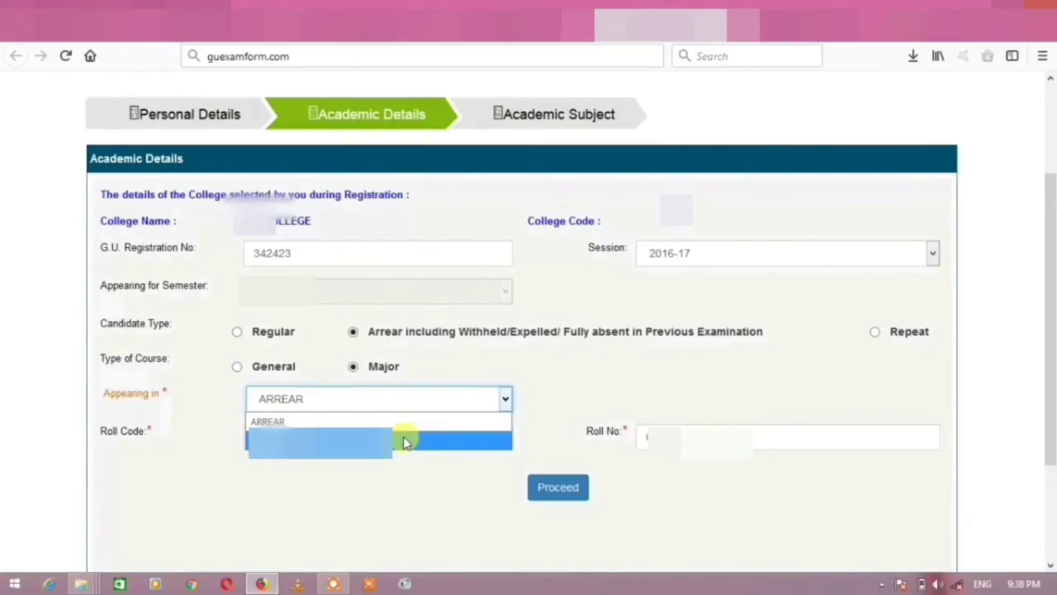
pyautogui.click(405, 442)
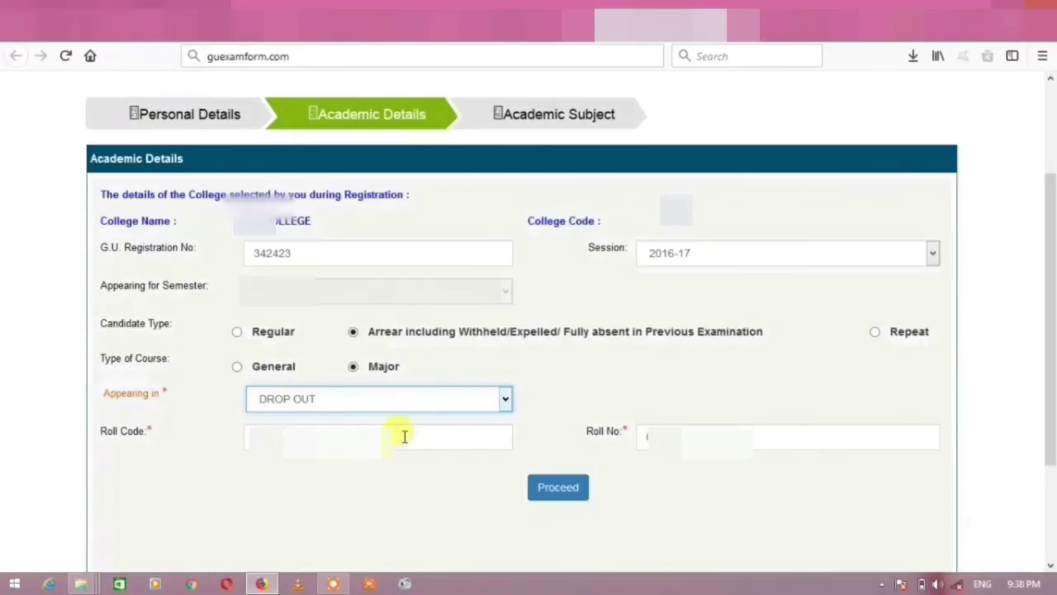
# Keep DROP OUT for appearing in, submit the academic details and confirm the candidate name.
pyautogui.click(455, 405)
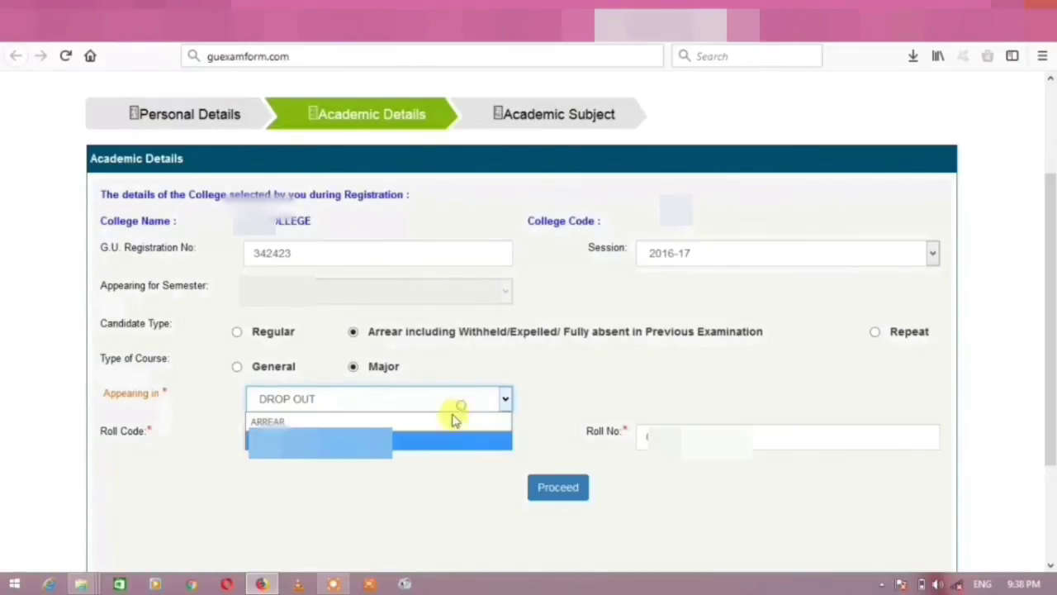
pyautogui.click(462, 401)
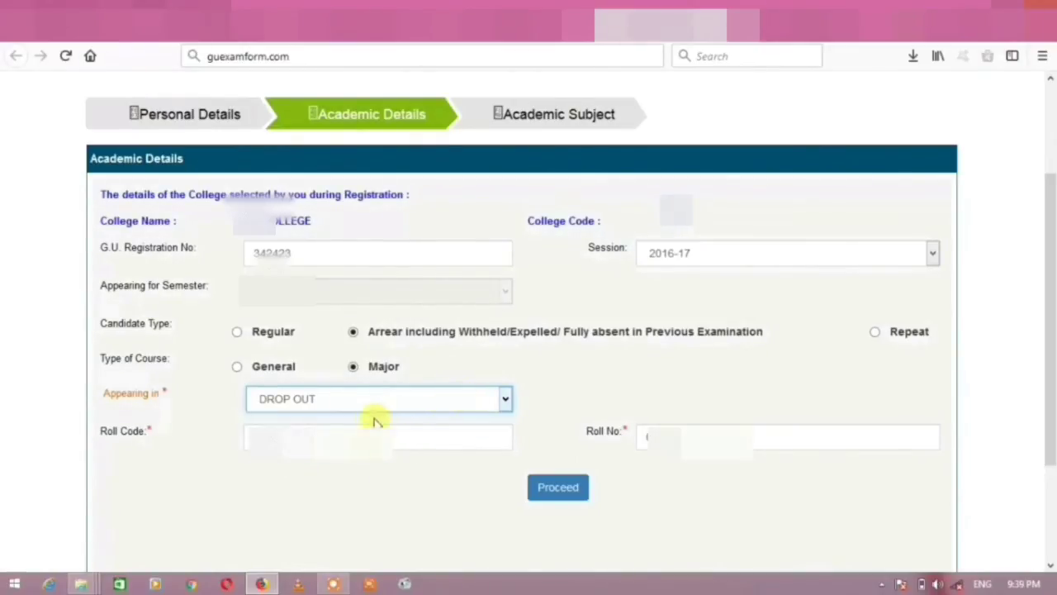
pyautogui.click(568, 488)
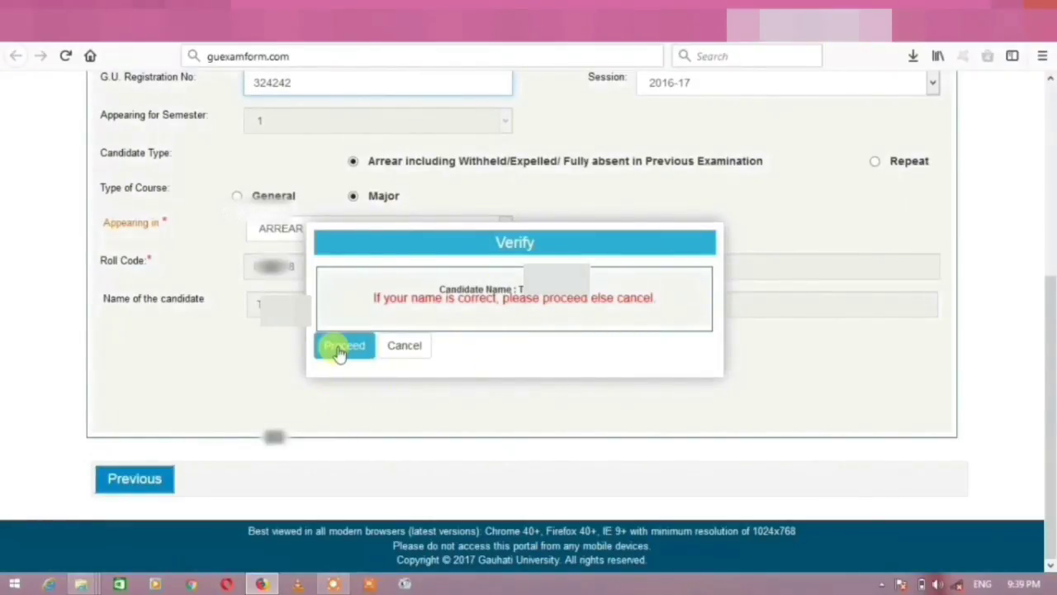
pyautogui.click(339, 350)
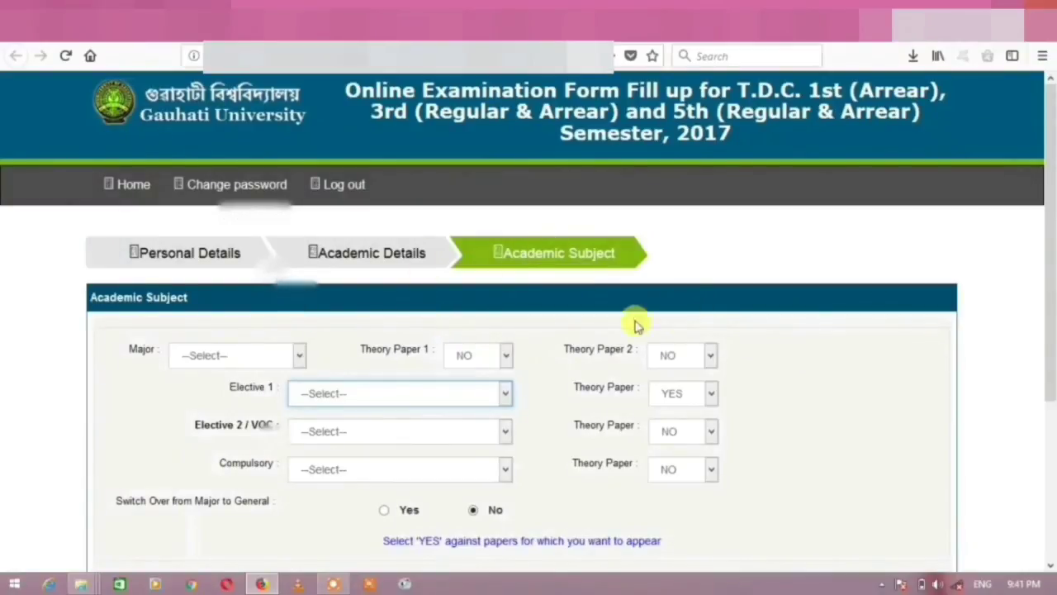
# Choose Mathematics as major with Theory Paper 1 YES and Theory Paper 2 NO.
pyautogui.click(274, 359)
pyautogui.click(208, 275)
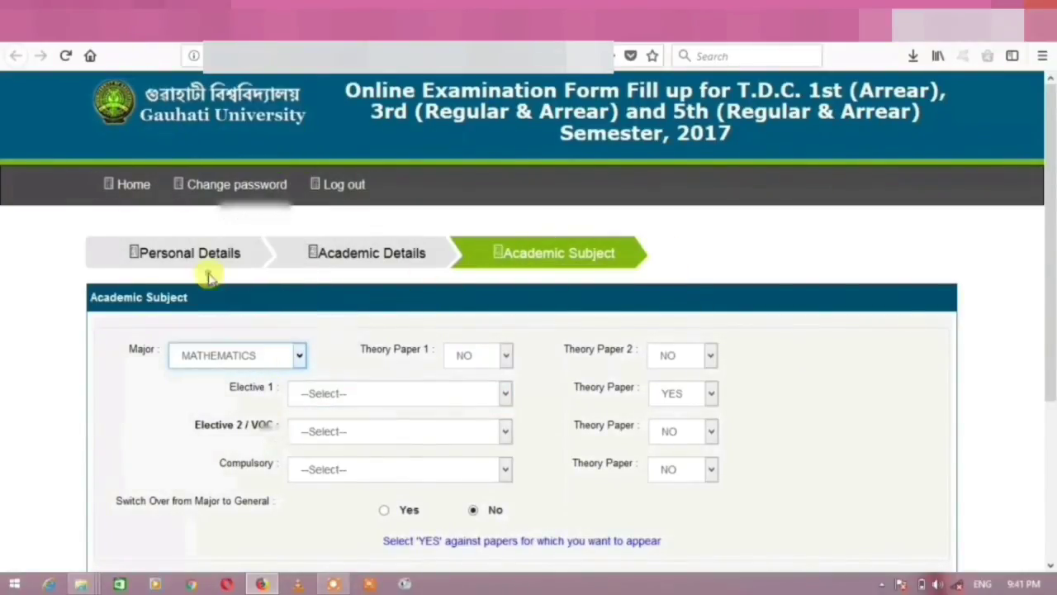
pyautogui.click(489, 361)
pyautogui.click(475, 398)
pyautogui.click(700, 362)
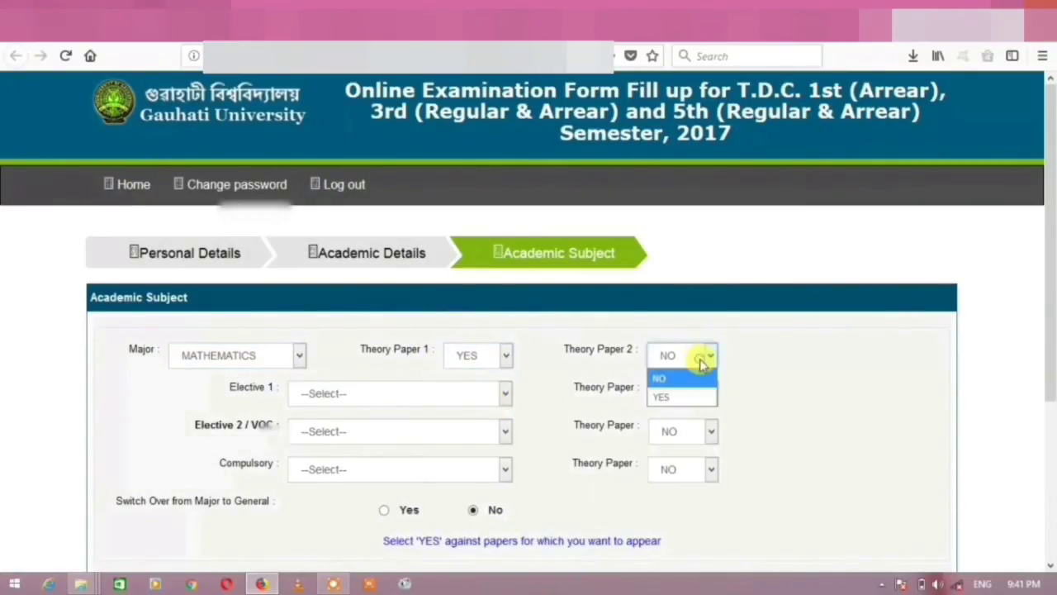
pyautogui.click(685, 377)
# Choose Physics as Elective 1 and set its theory paper to NO.
pyautogui.click(405, 395)
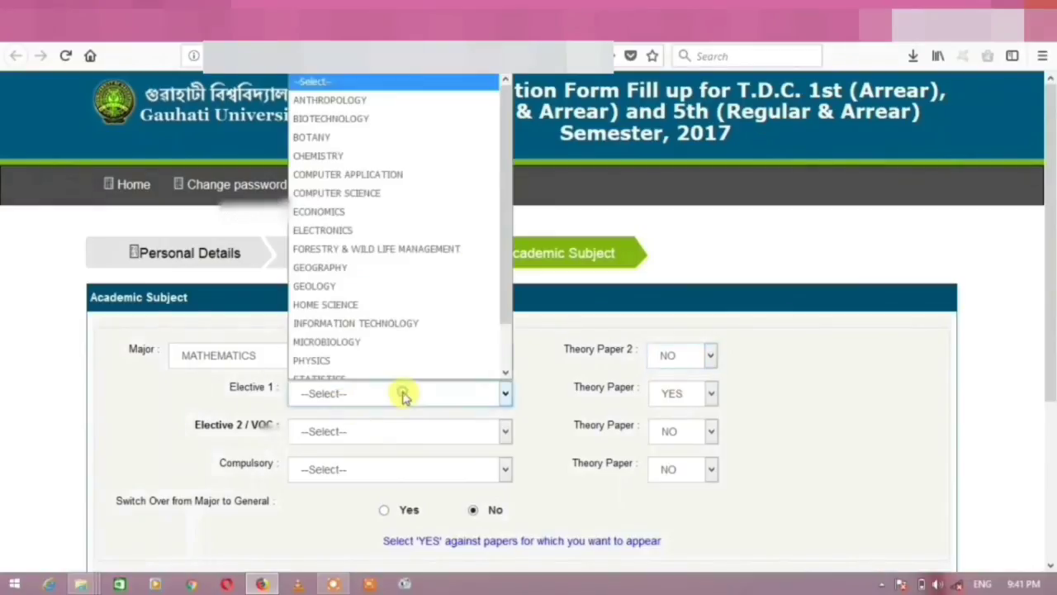
pyautogui.click(342, 350)
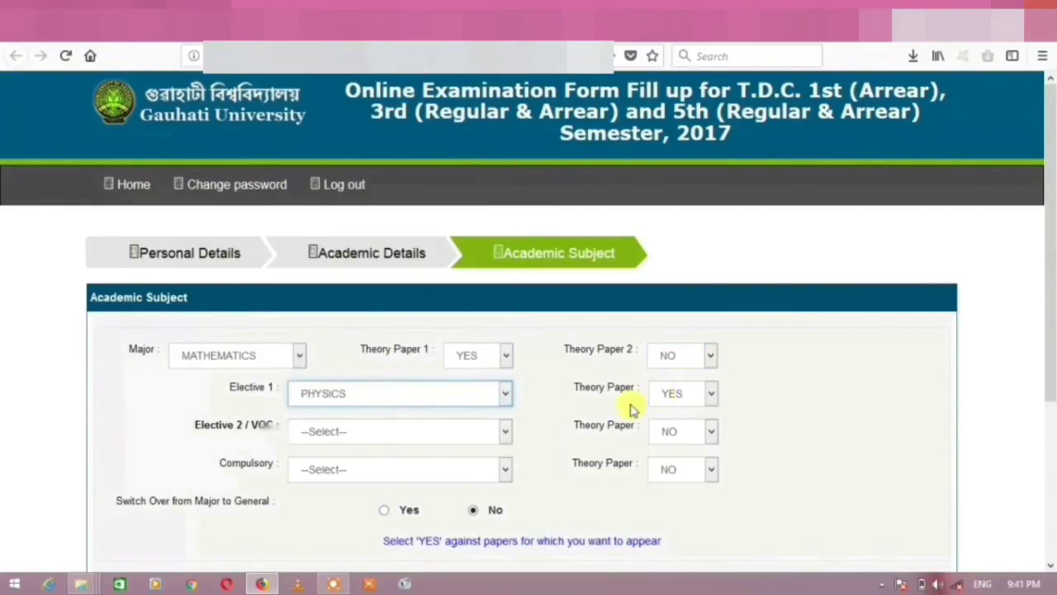
pyautogui.click(682, 395)
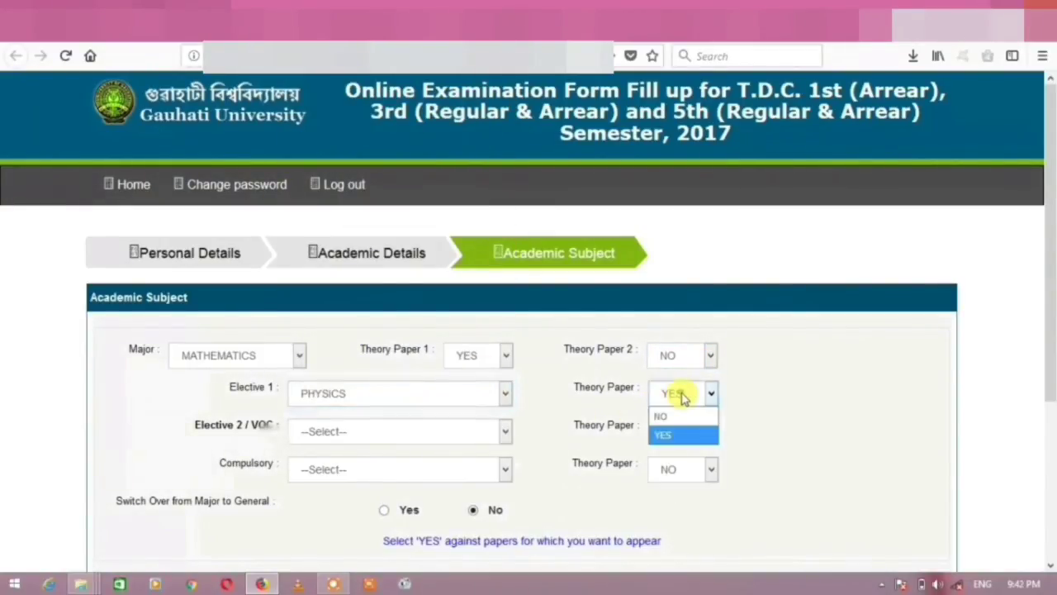
pyautogui.click(669, 434)
pyautogui.click(670, 394)
pyautogui.click(682, 416)
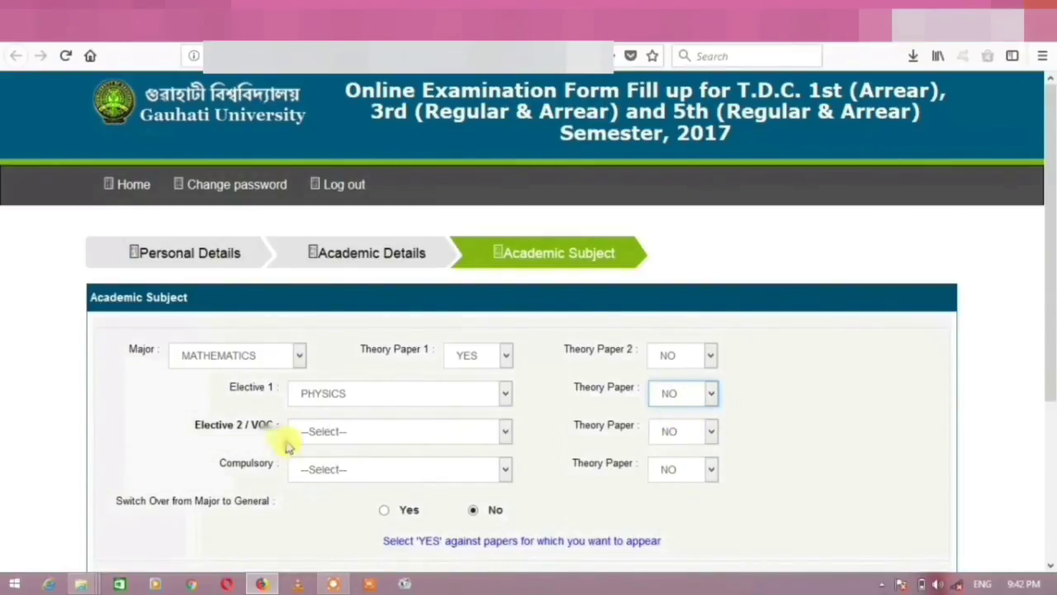
# Choose Microbiology for Elective 2 and General/Functional English as compulsory, both theory papers NO.
pyautogui.click(455, 432)
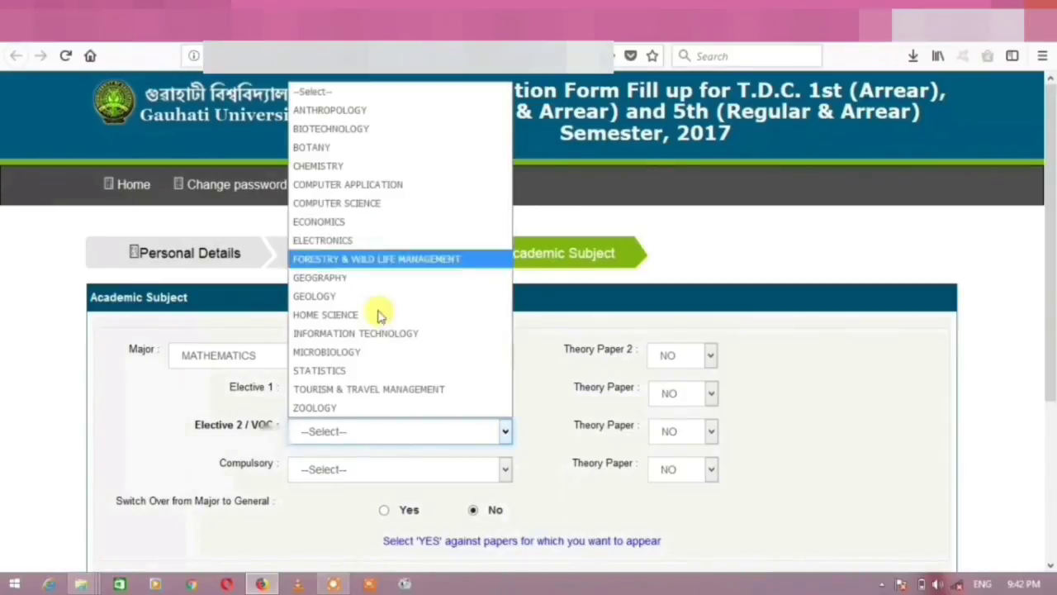
pyautogui.click(417, 352)
pyautogui.click(685, 432)
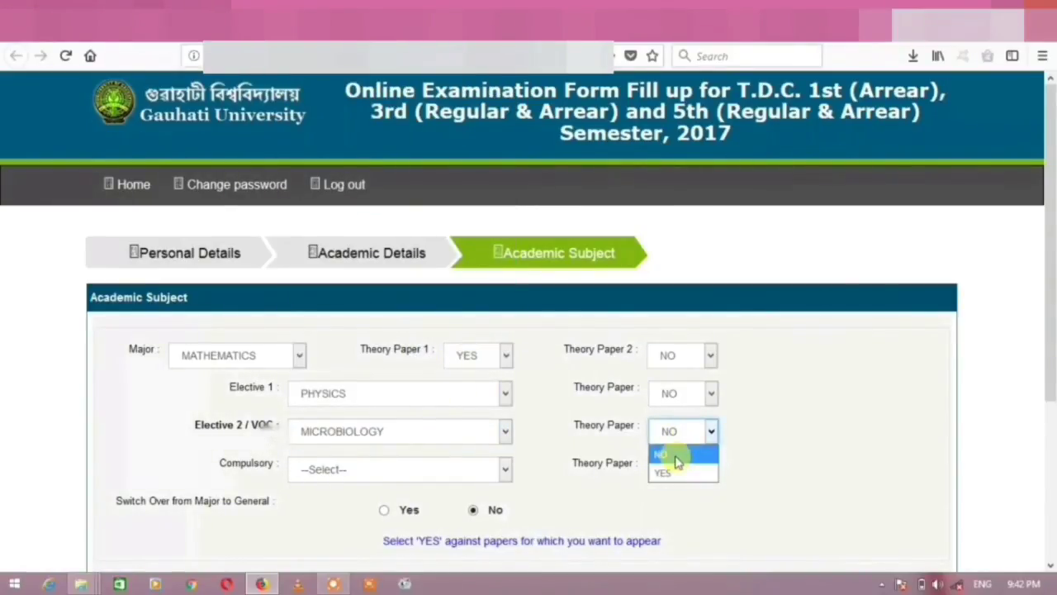
pyautogui.click(675, 457)
pyautogui.click(423, 468)
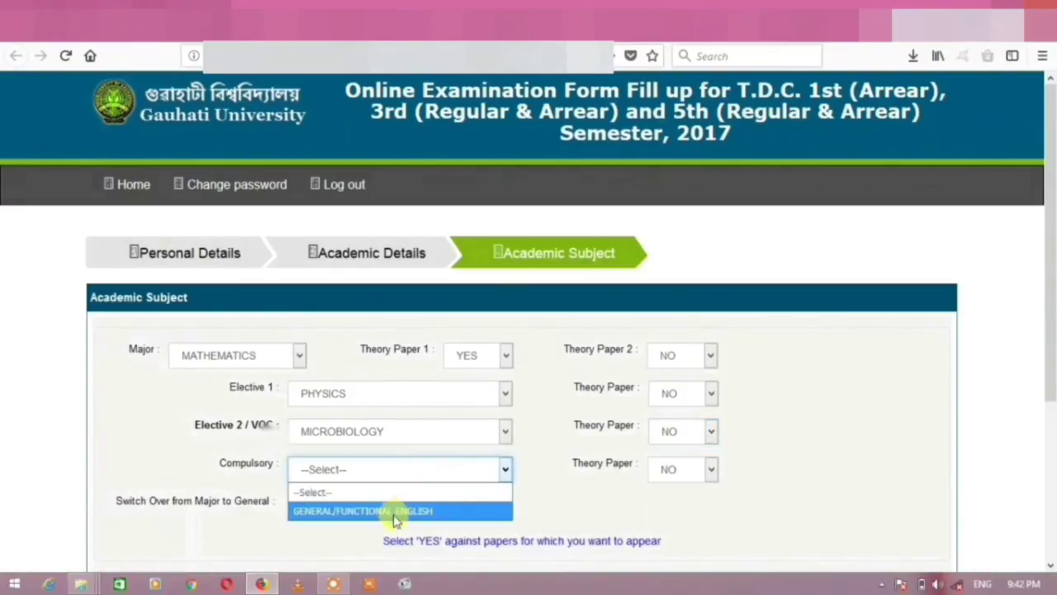
pyautogui.click(396, 512)
pyautogui.click(689, 469)
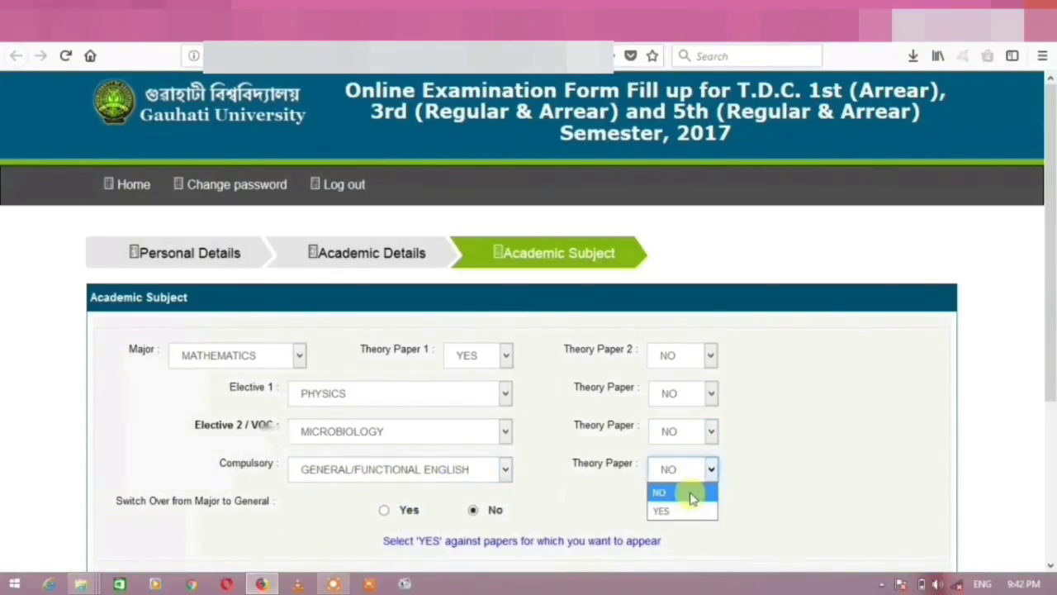
pyautogui.click(691, 494)
# Submit the arrear semester application with Switch Over left at No.
pyautogui.scroll(-3, 888, 421)
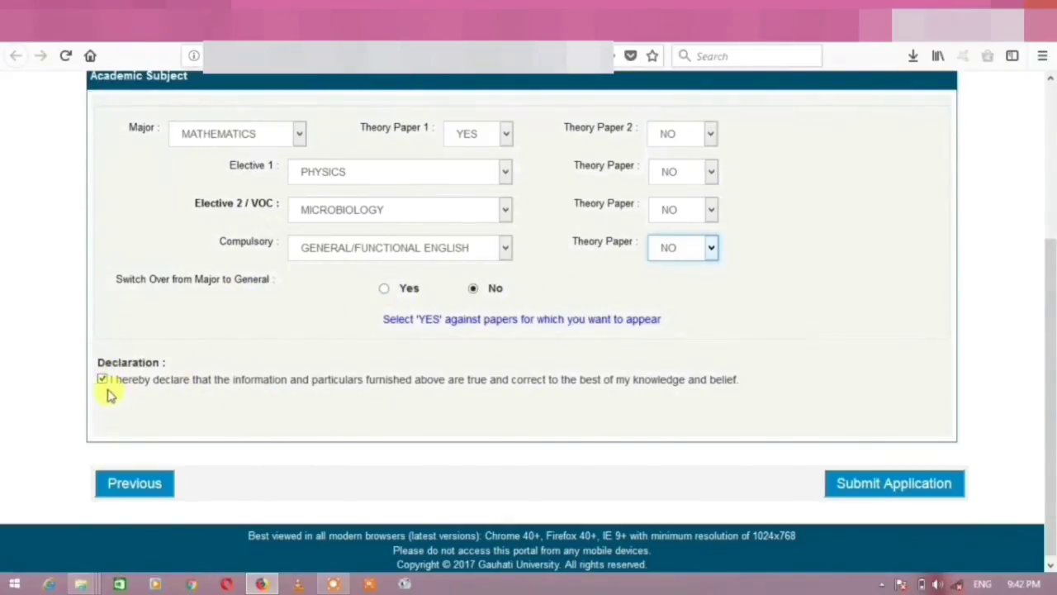
pyautogui.click(882, 487)
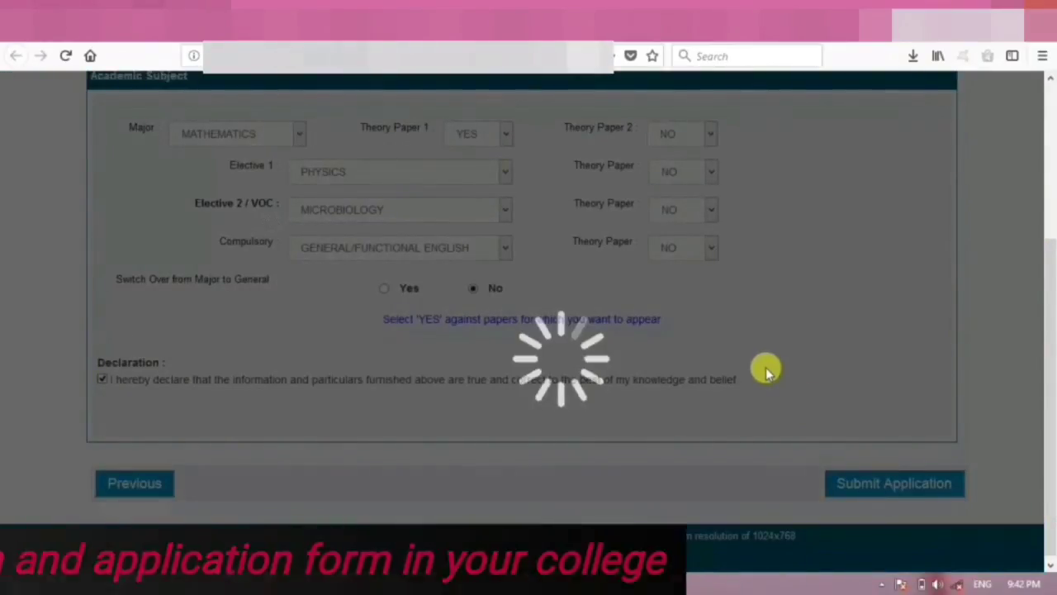